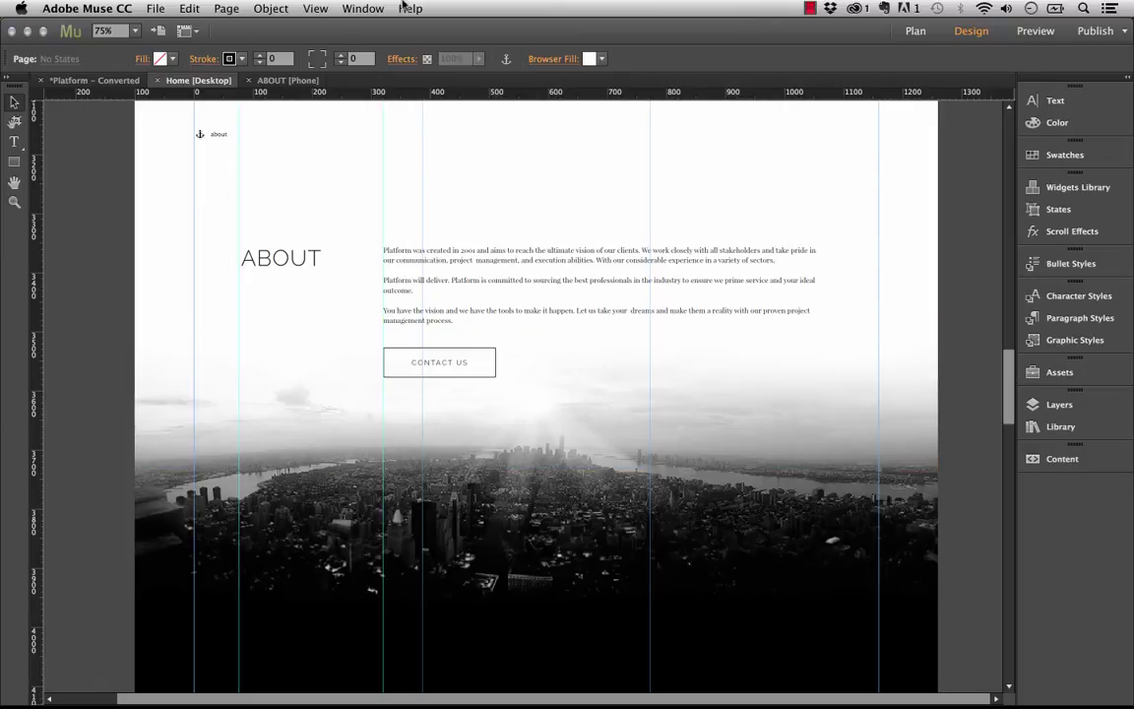
Hide the layout guides with View > Hide Guides
left_click(314, 9)
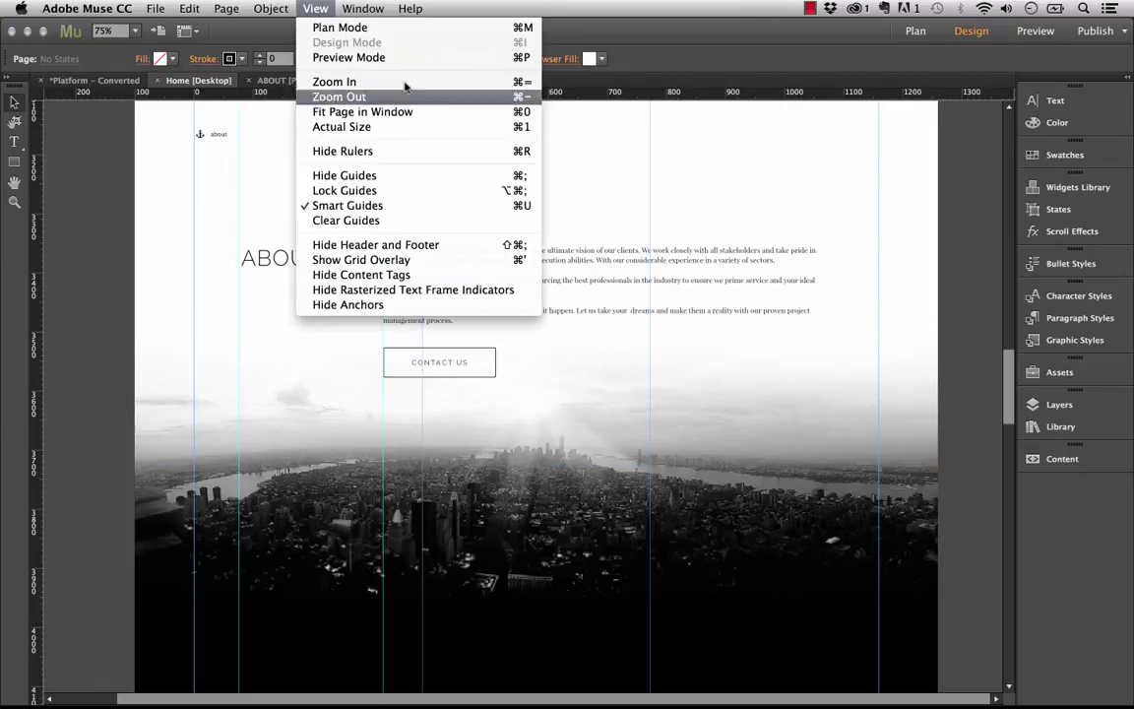
left_click(340, 175)
mouse_move(952, 273)
left_mouse_down()
mouse_move(942, 324)
mouse_move(942, 263)
left_mouse_up()
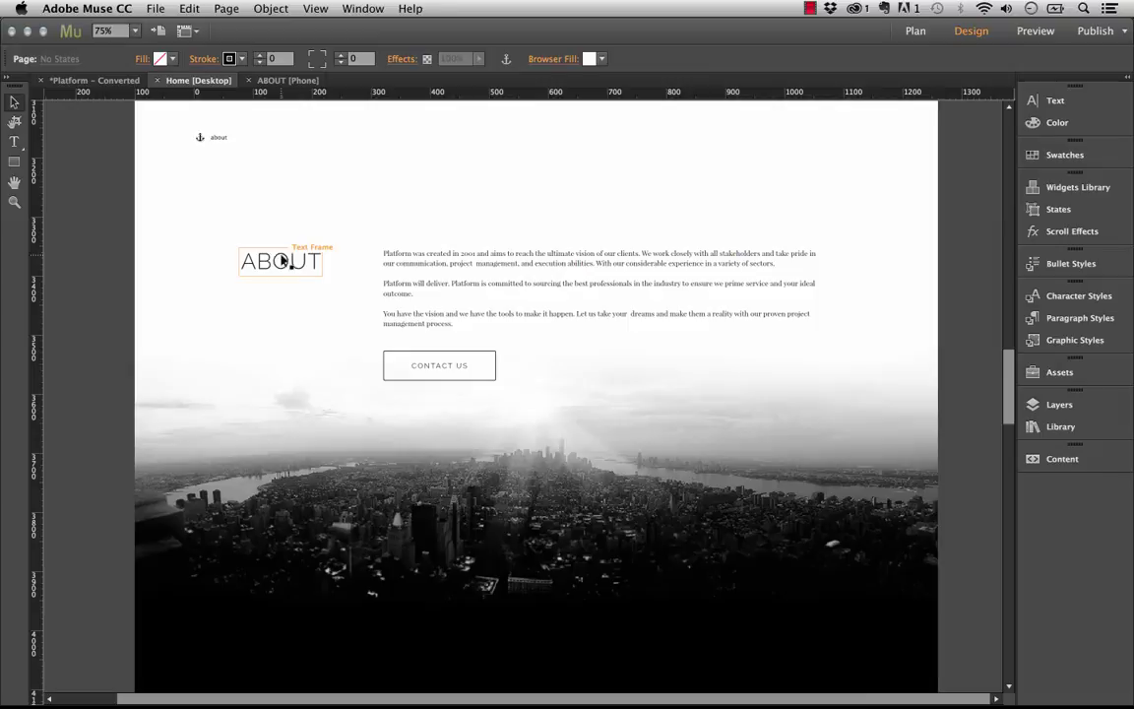
Select the desktop About paragraph, then view the About text on the ABOUT [Phone] page
left_click(456, 280)
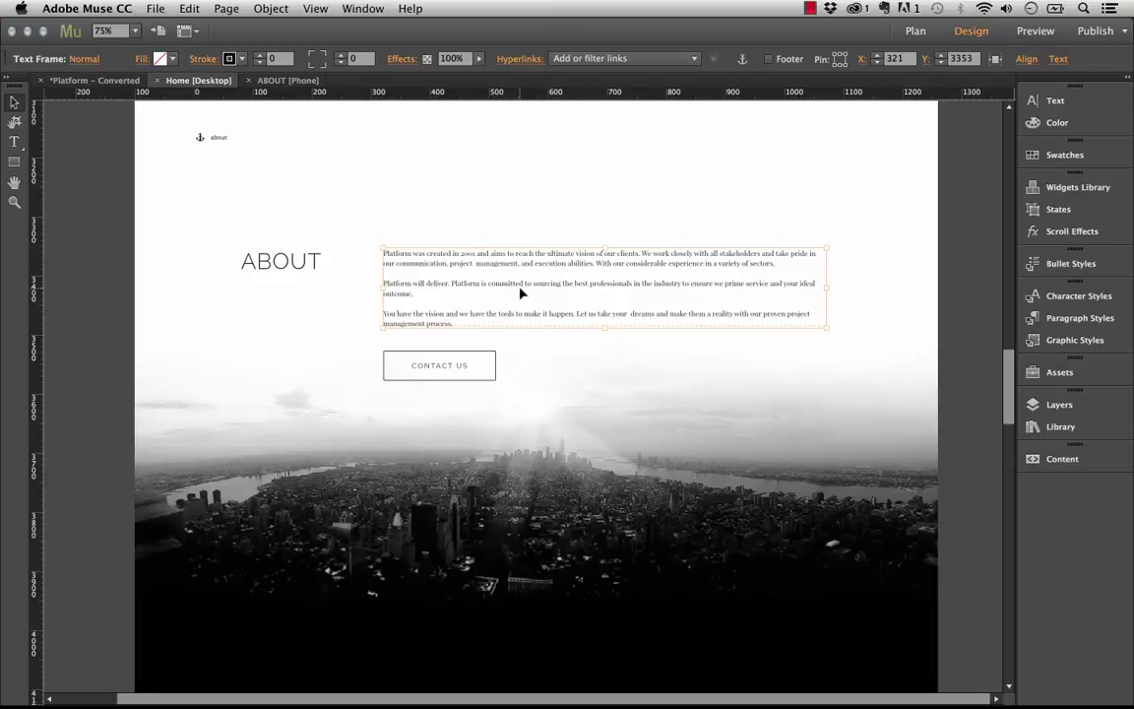
left_click(283, 81)
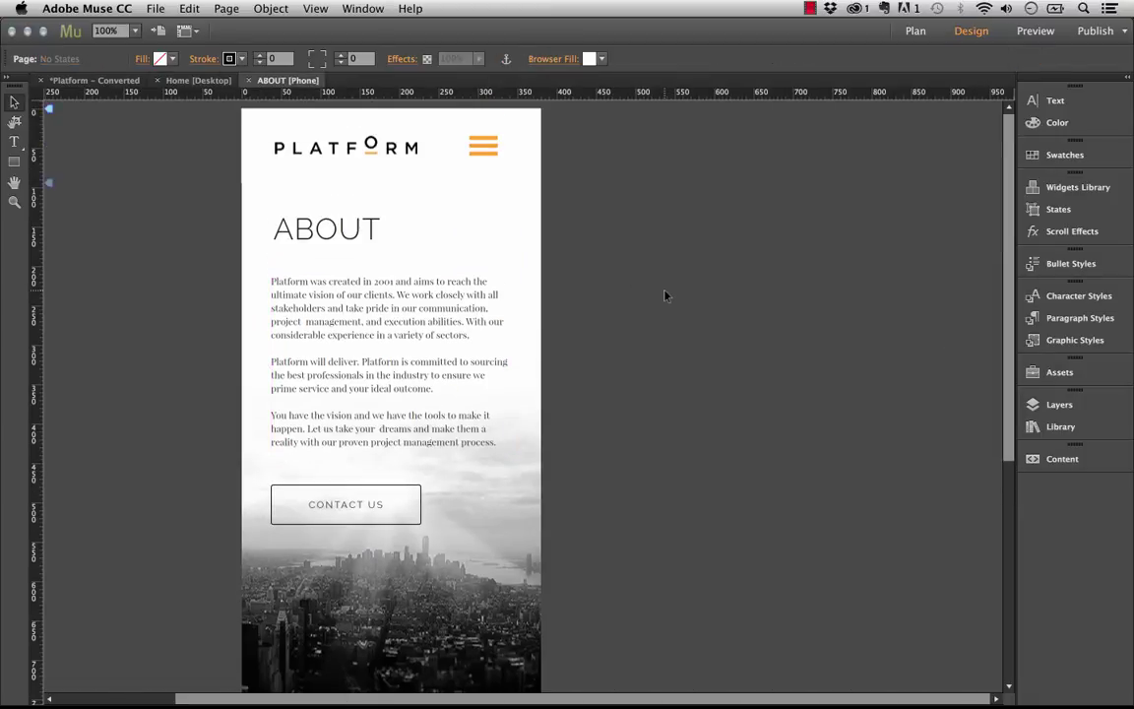
scroll(394, 269, "down", 2)
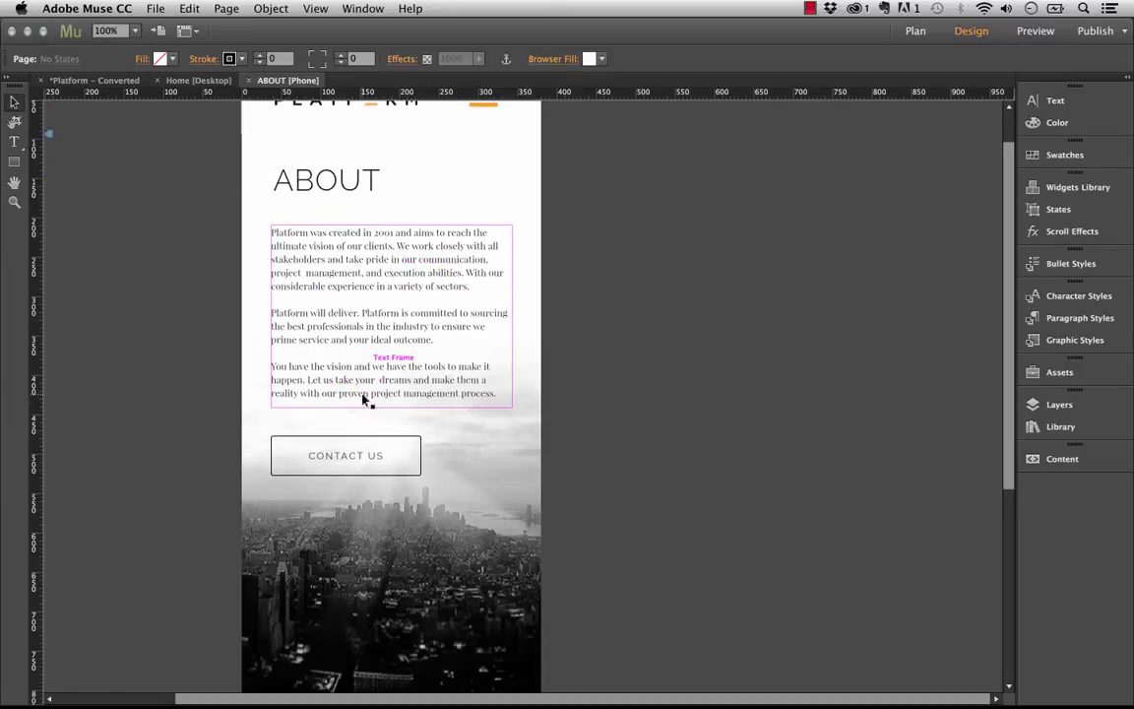
scroll(393, 398, "up", 2)
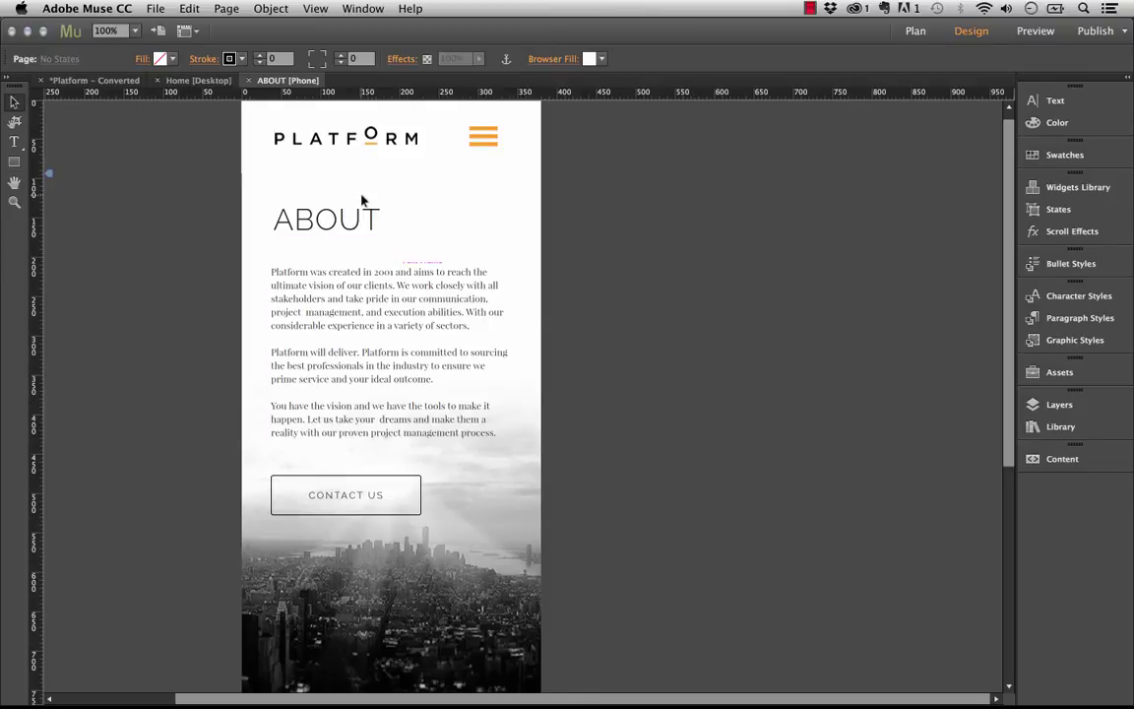
Back on Home [Desktop], select the About paragraph frame and show content collections
left_click(197, 80)
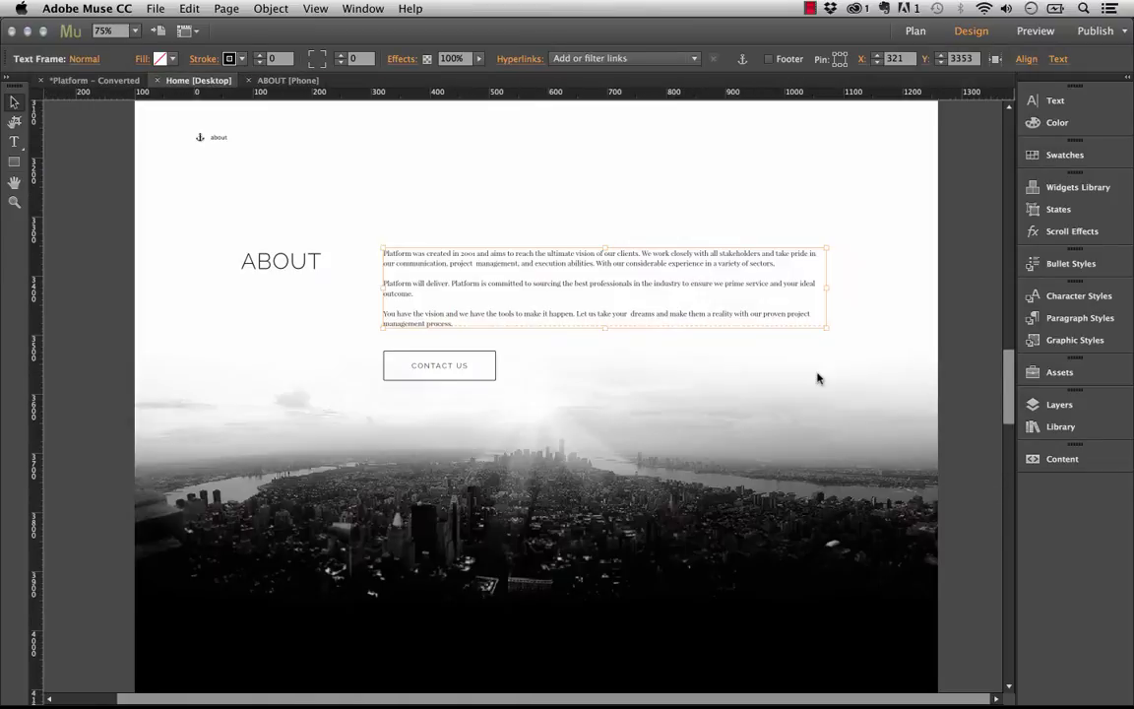
left_click(802, 380)
scroll(940, 342, "up", 1)
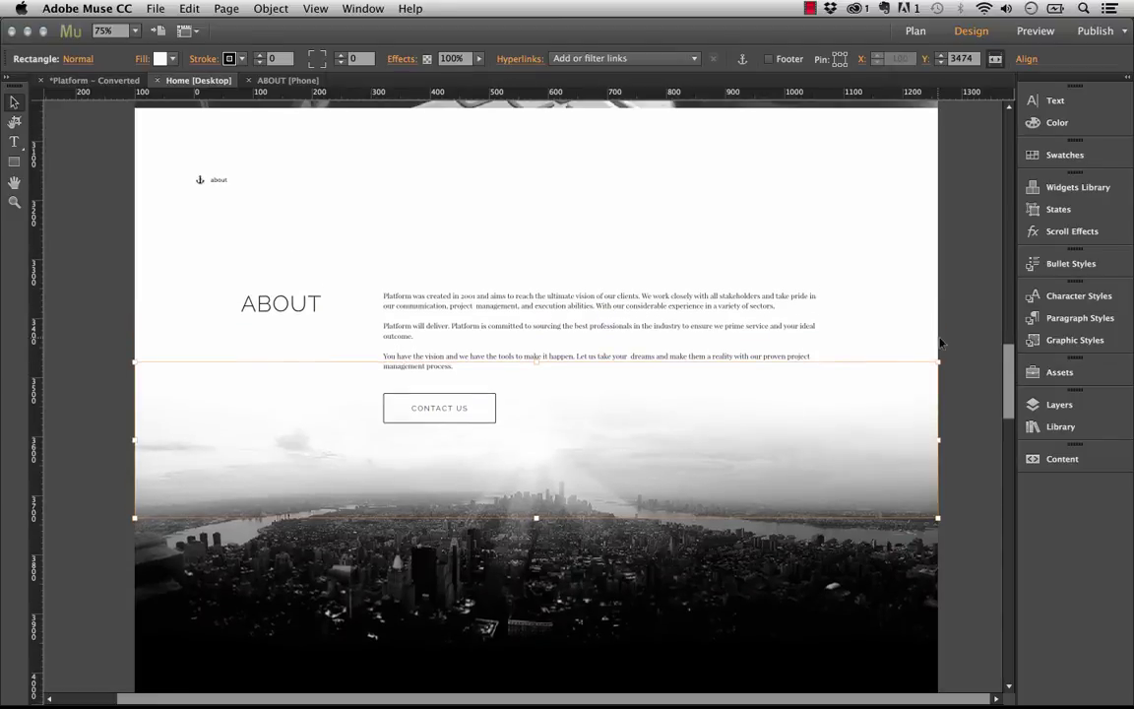
left_click(551, 324)
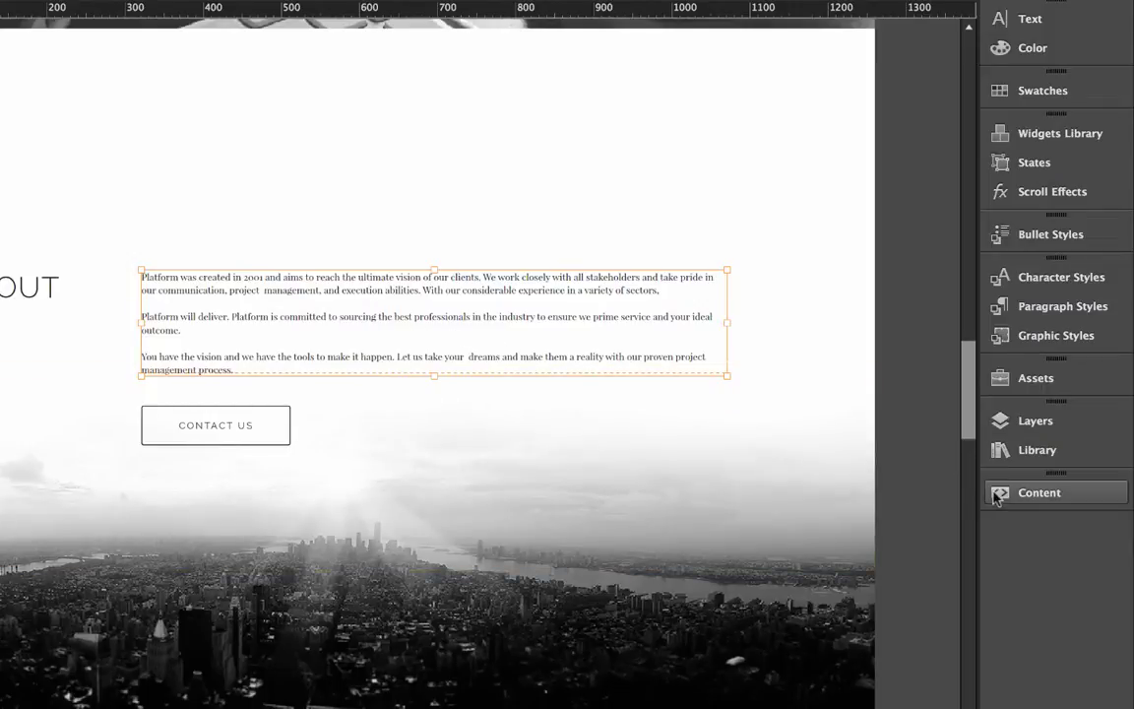
left_click(1047, 497)
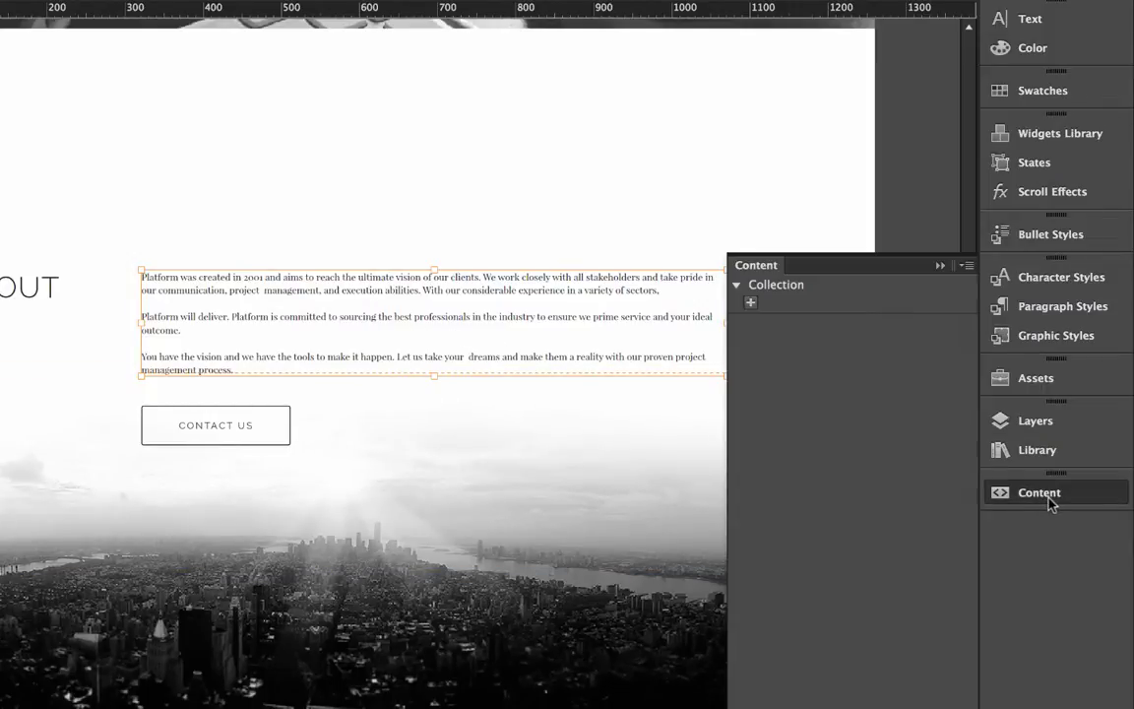
Rename the 'Collection' collection to PLATFORM
right_click(780, 287)
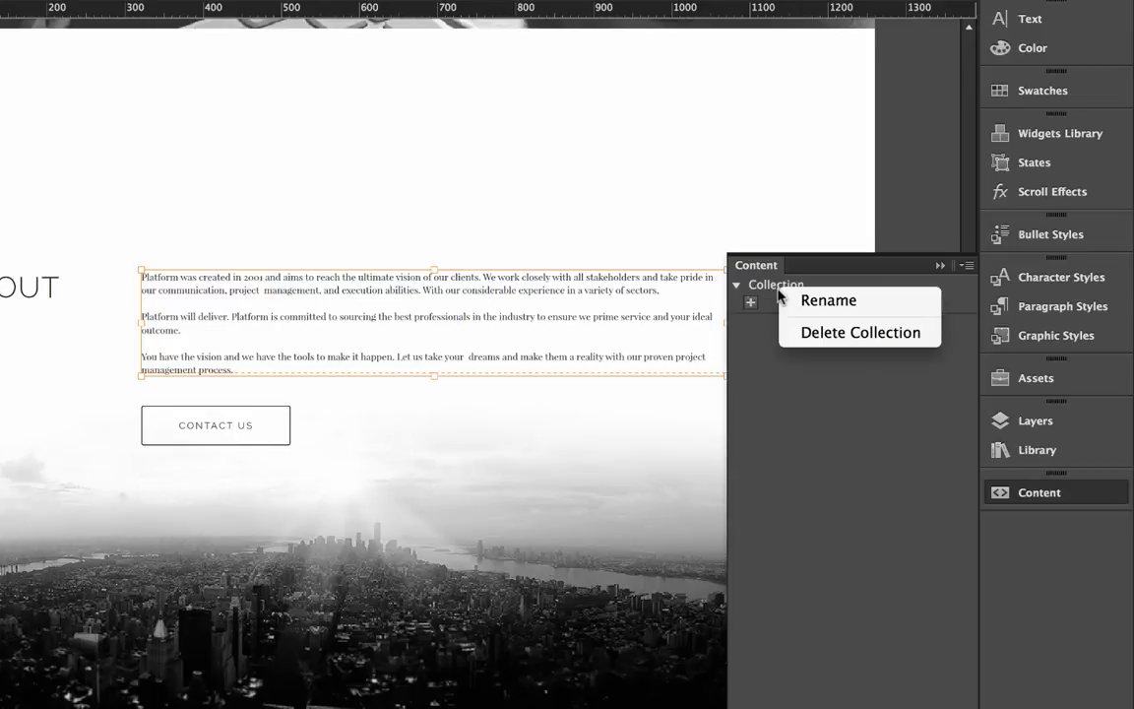
left_click(805, 301)
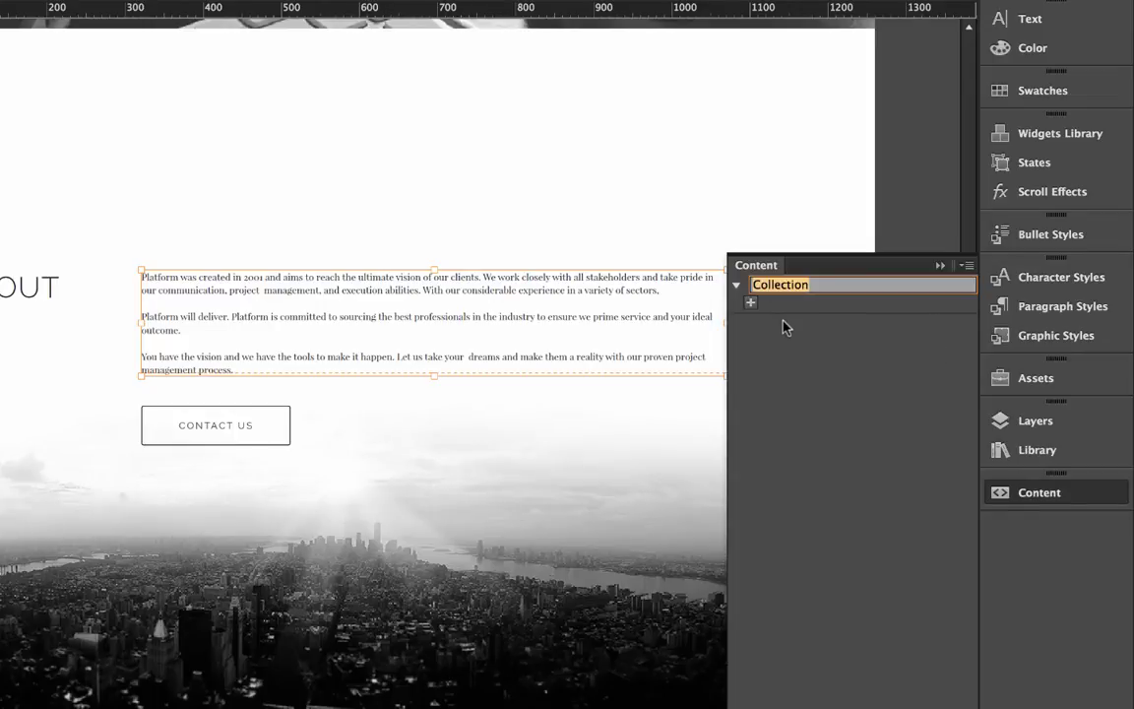
type("PLATFORM")
key("Return")
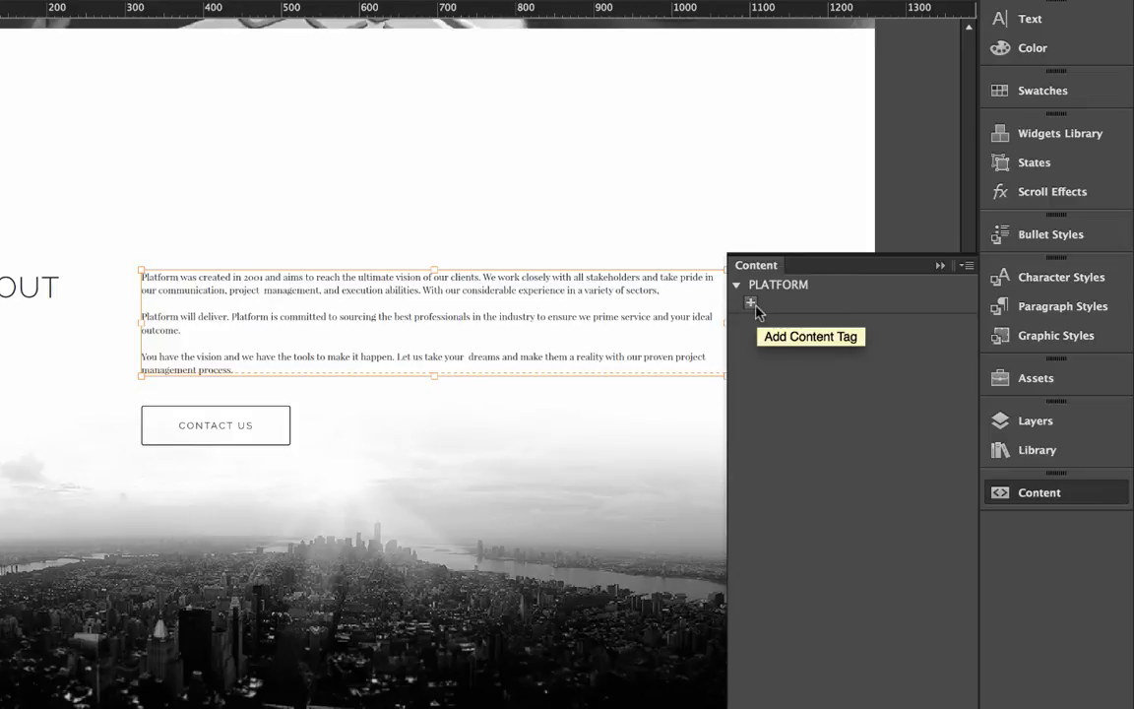
Add an 'About Text' content tag under PLATFORM to the desktop About paragraph
left_click_drag(911, 265, 943, 125)
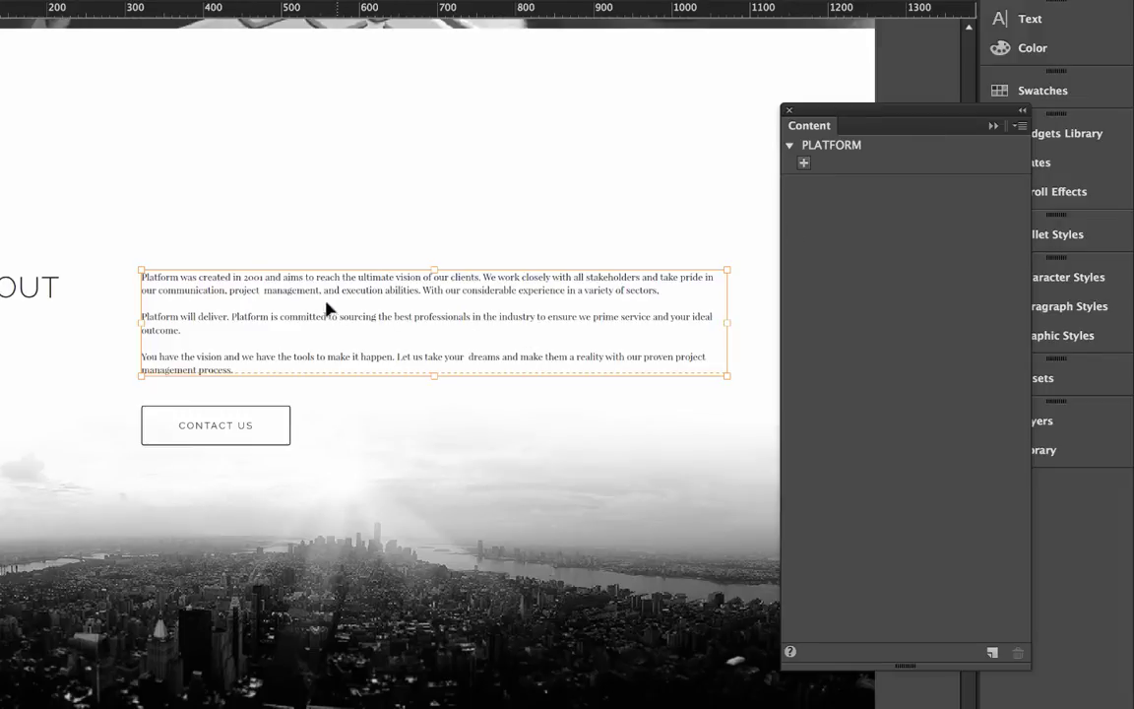
left_click(804, 165)
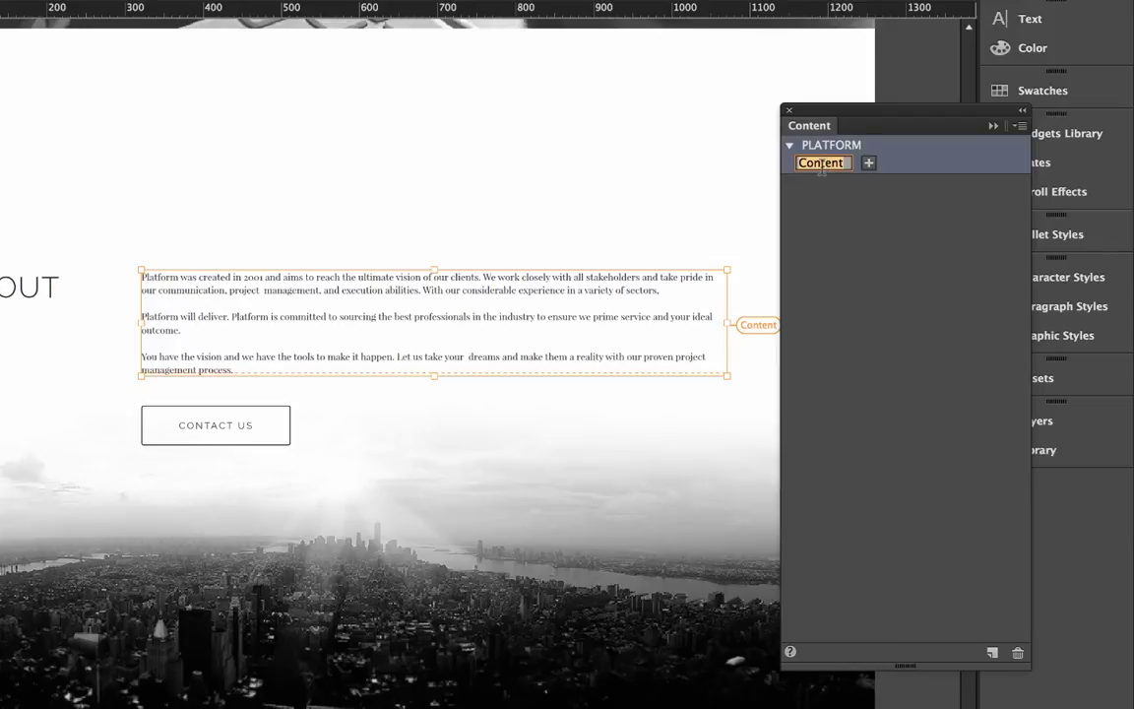
type("About Text")
key("Return")
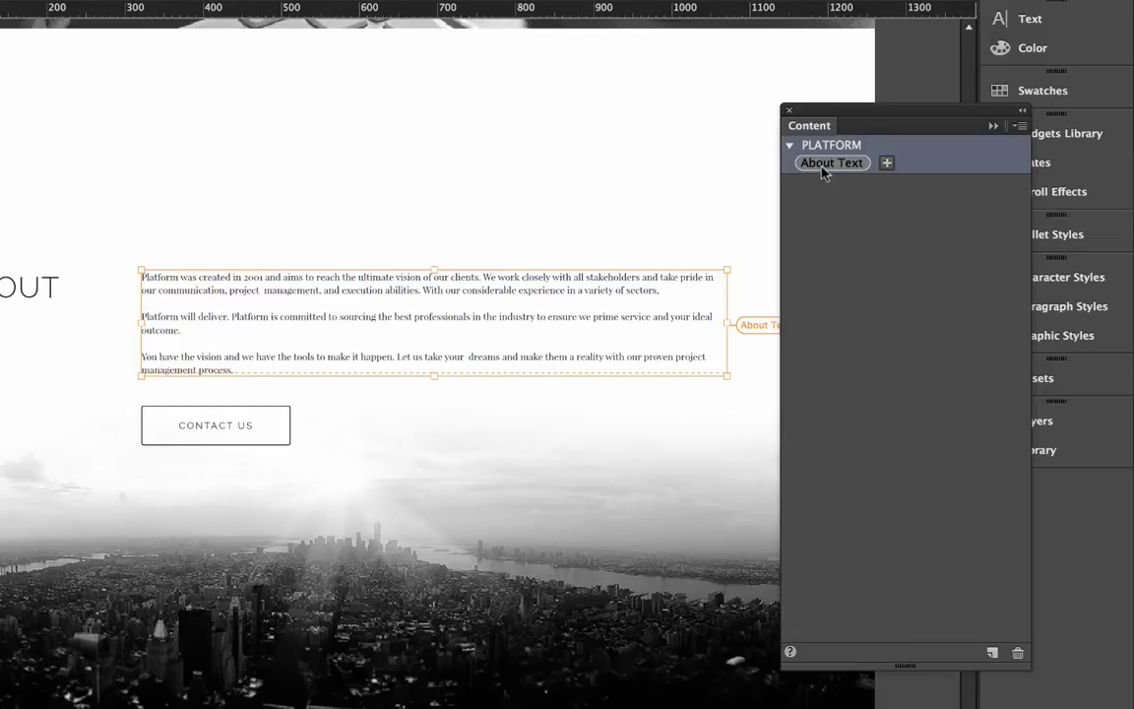
left_click_drag(807, 111, 955, 197)
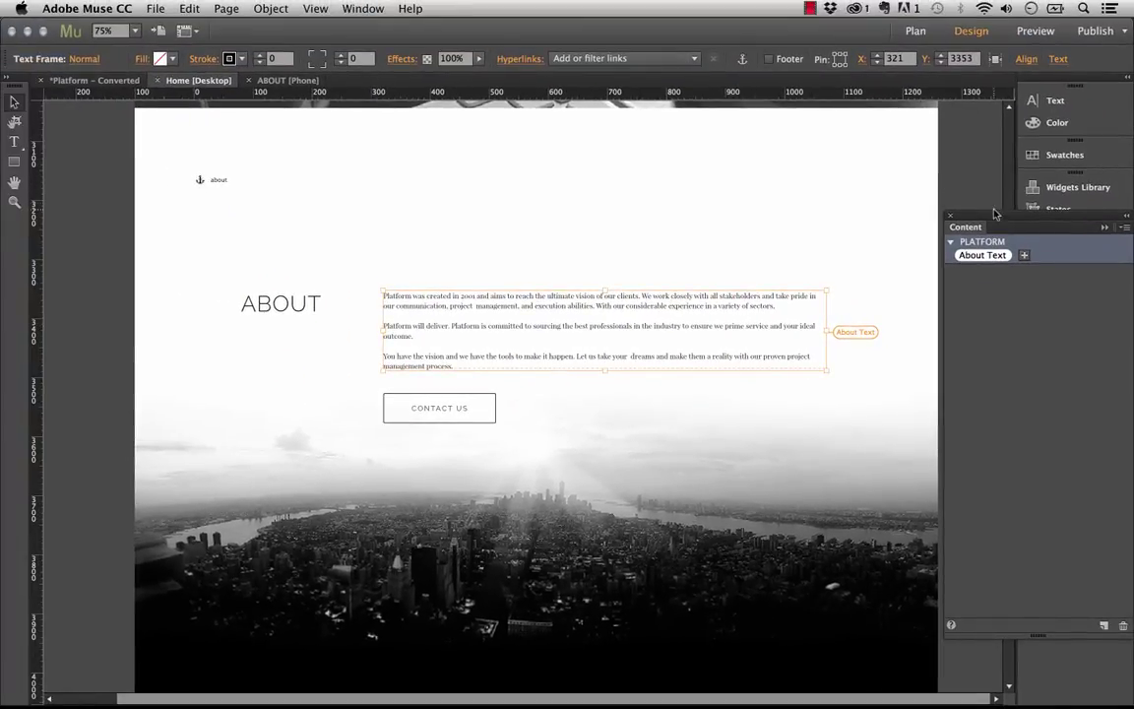
Apply the About Text tag to the ABOUT [Phone] paragraph, accepting the content replacement, then return to Home [Desktop]
left_click(842, 189)
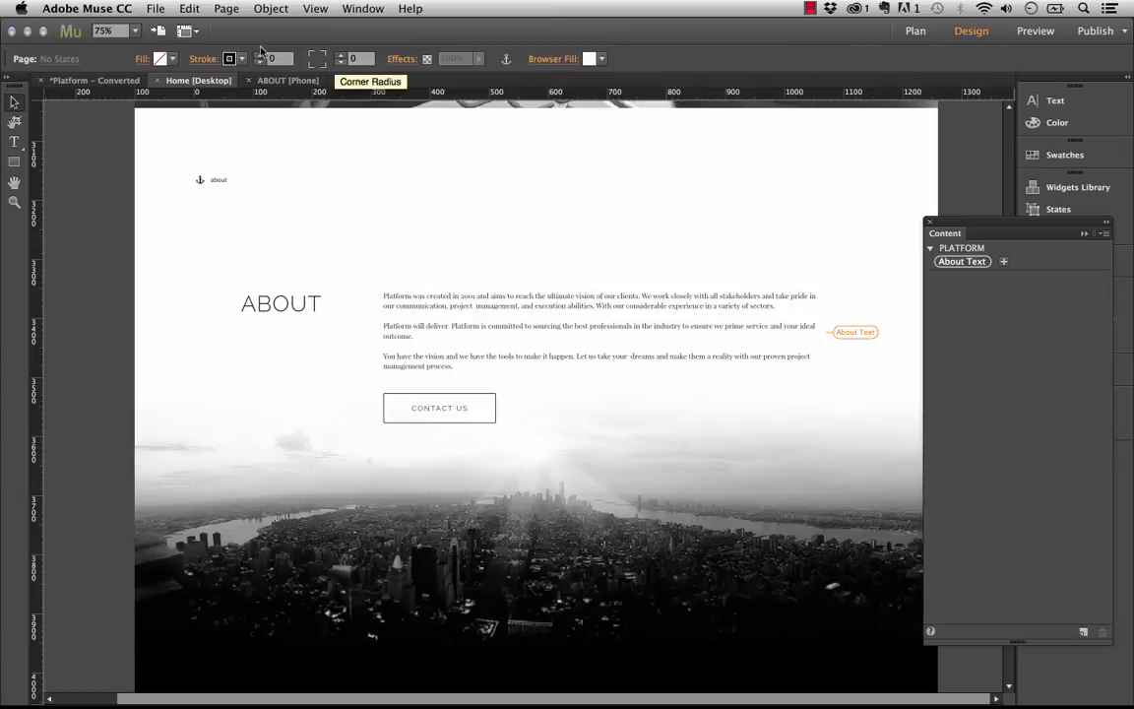
left_click(287, 80)
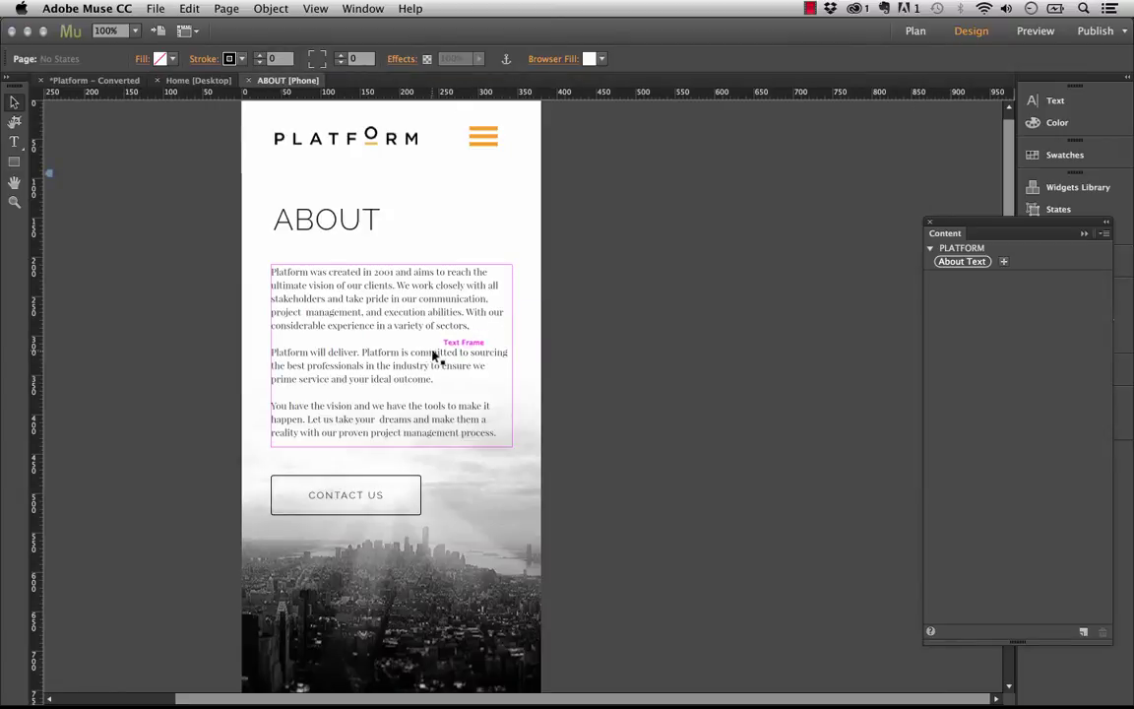
left_click(413, 326)
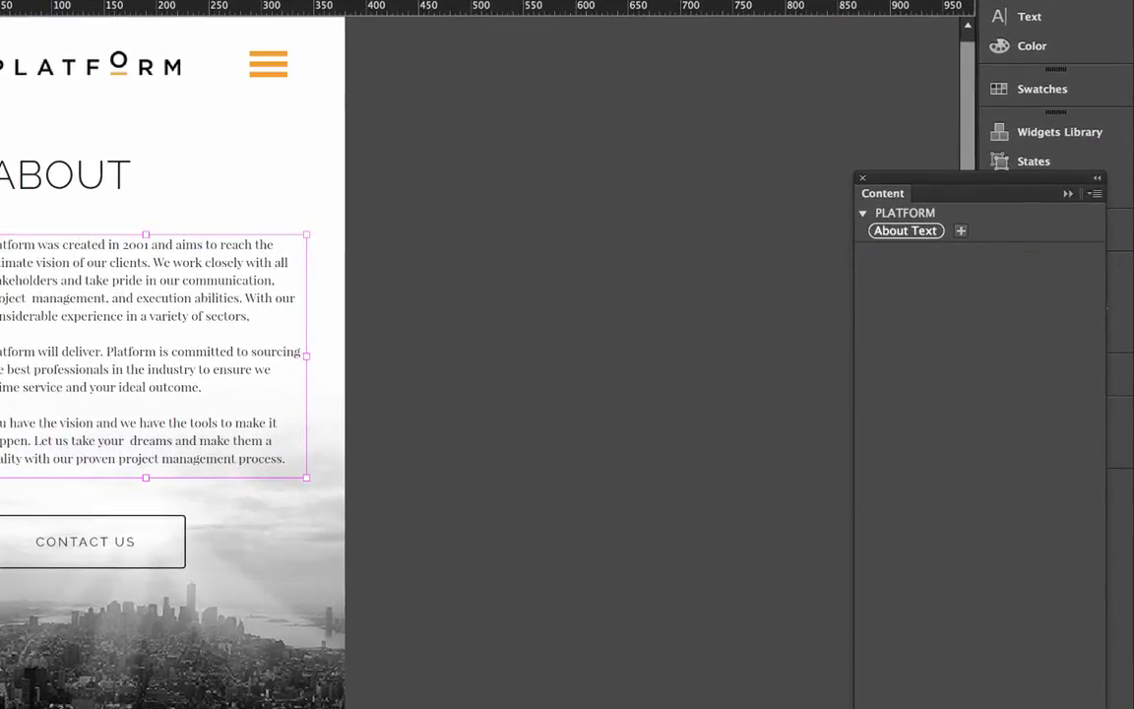
left_click(921, 232)
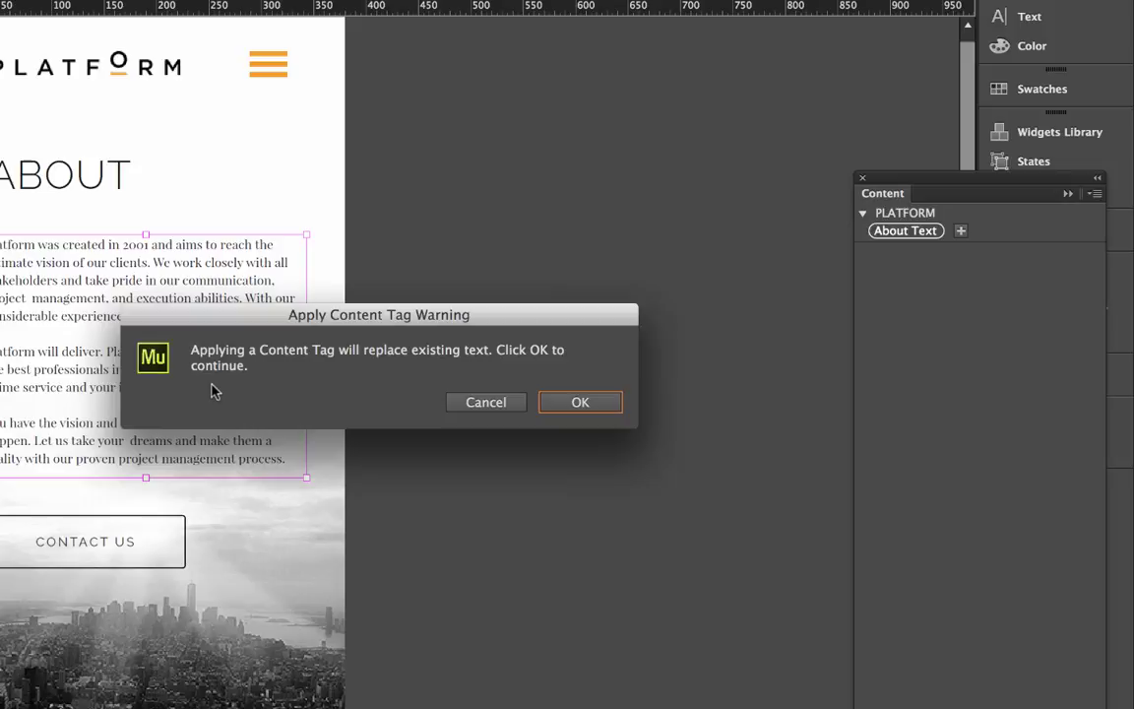
left_click(579, 405)
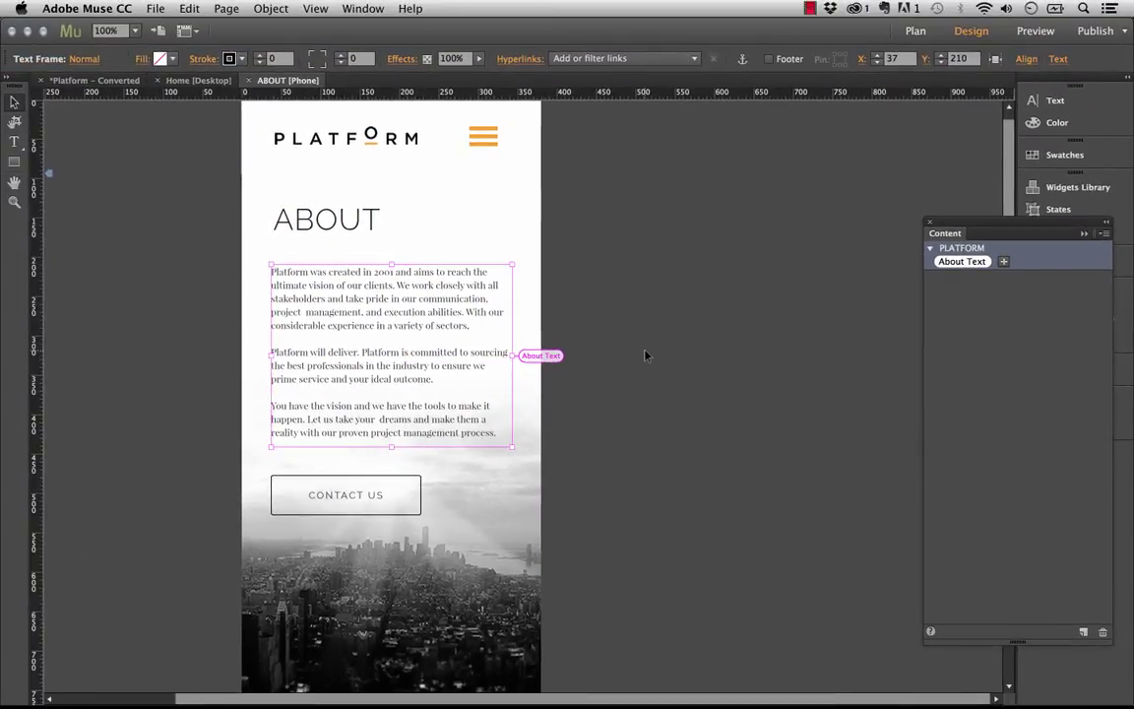
left_click(646, 352)
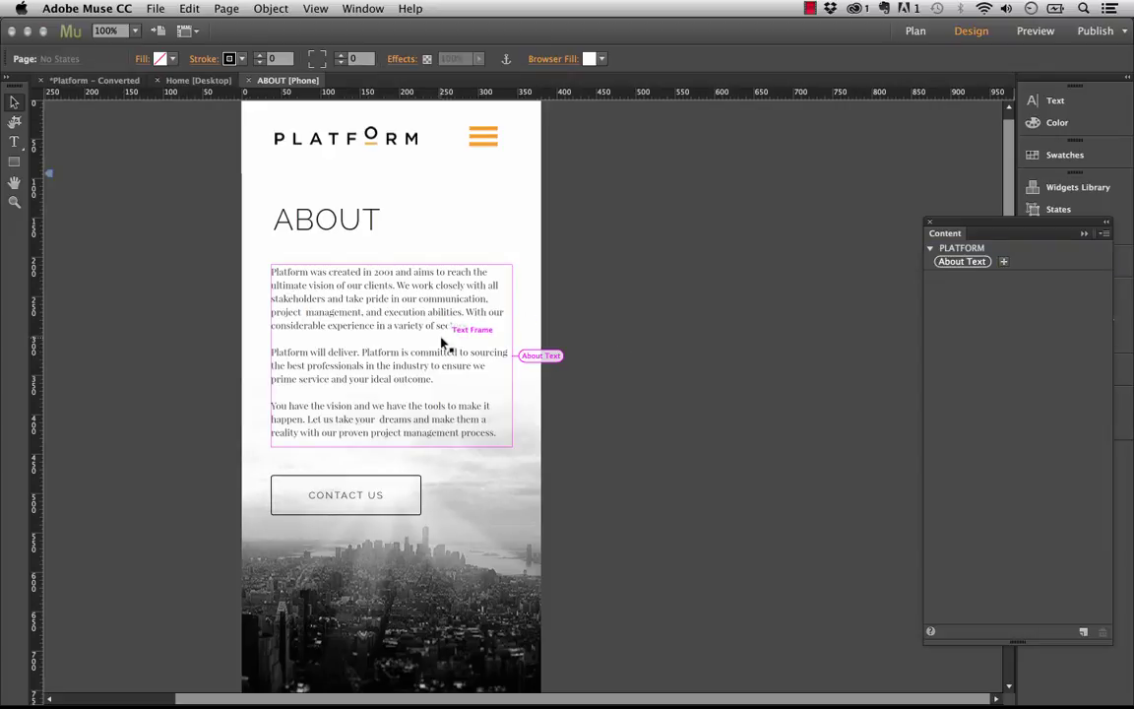
left_click(198, 80)
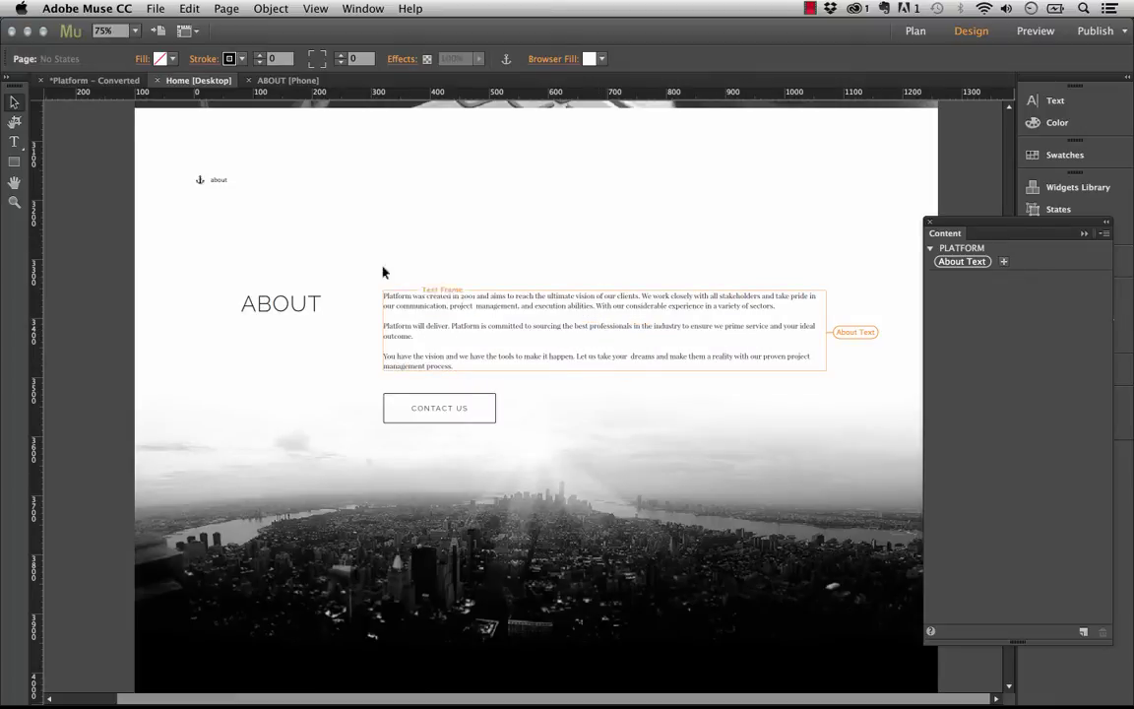
At 100% zoom, edit the desktop About paragraph so 'created in 2001' reads 'created in 2005'
left_click(137, 31)
left_click(157, 81)
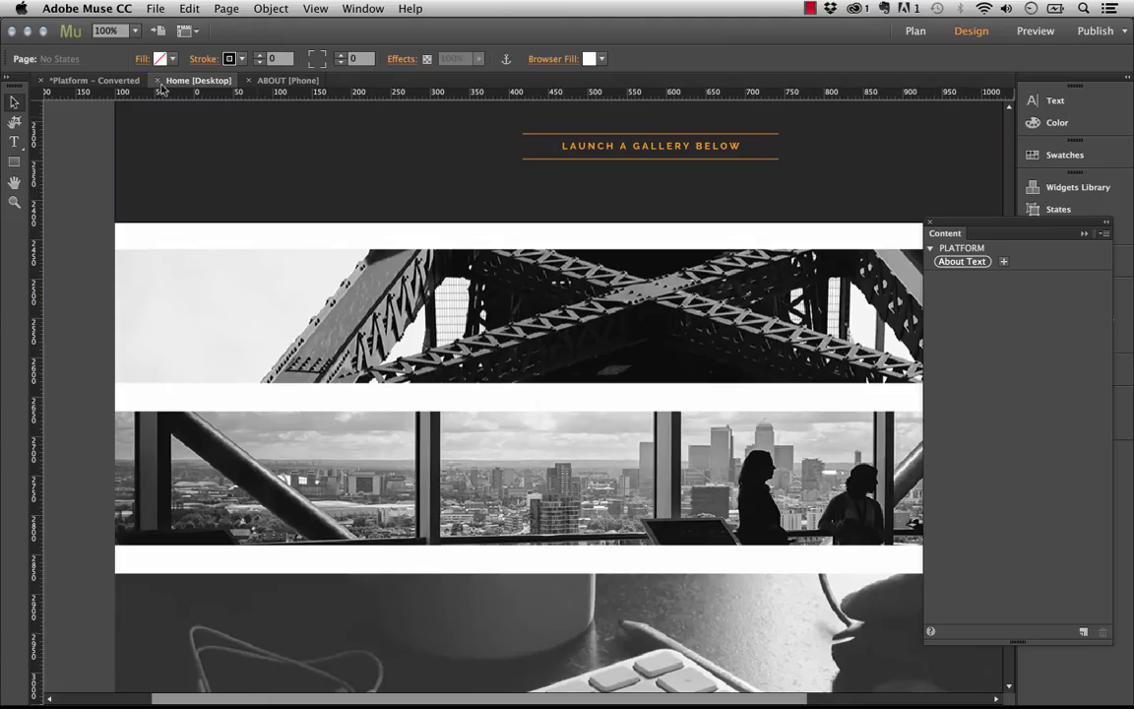
scroll(630, 274, "down", 1)
scroll(630, 274, "down", 10)
scroll(562, 540, "right", 5)
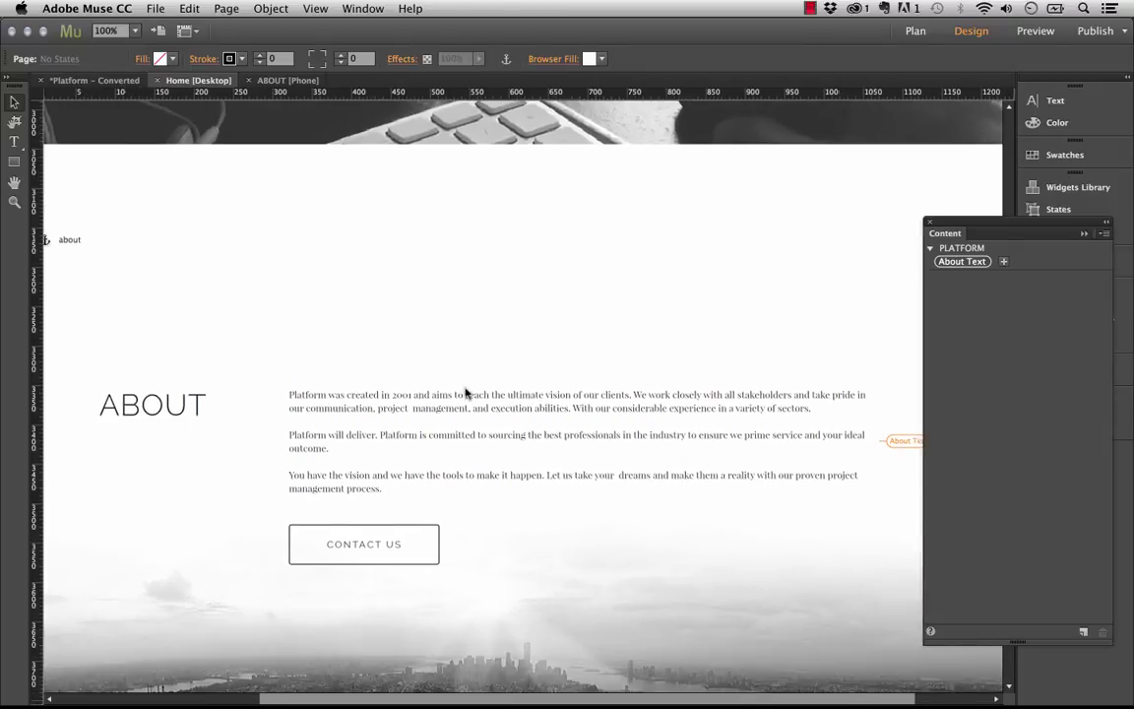
double_click(294, 323)
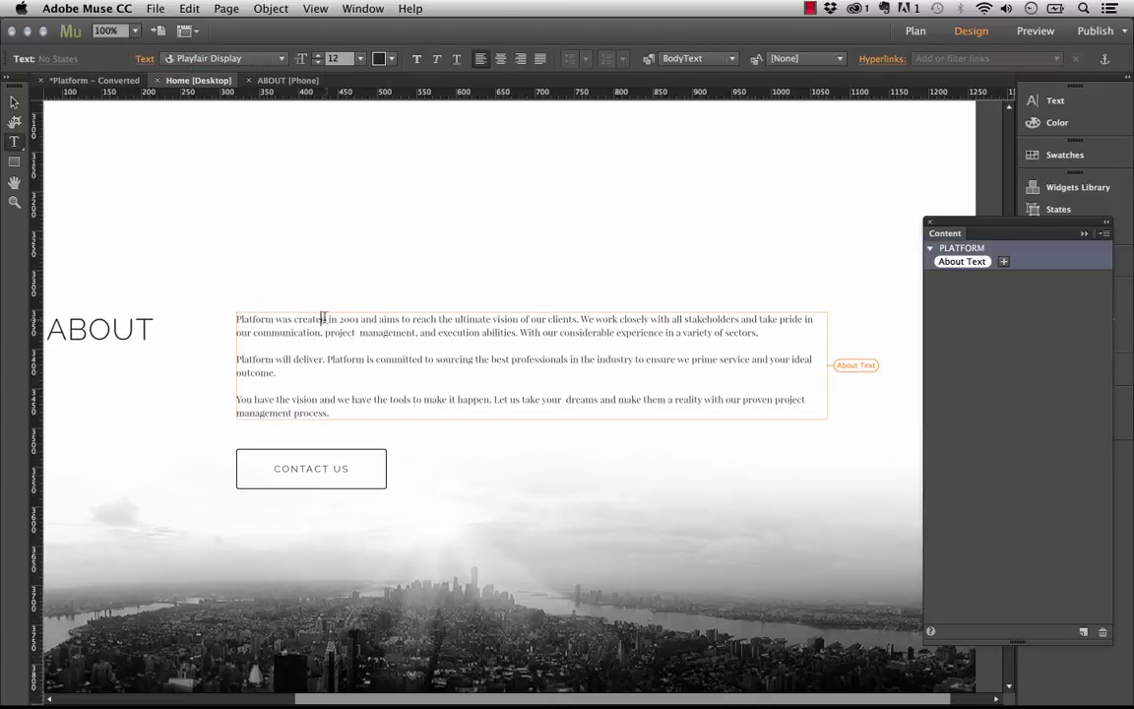
left_click(357, 318)
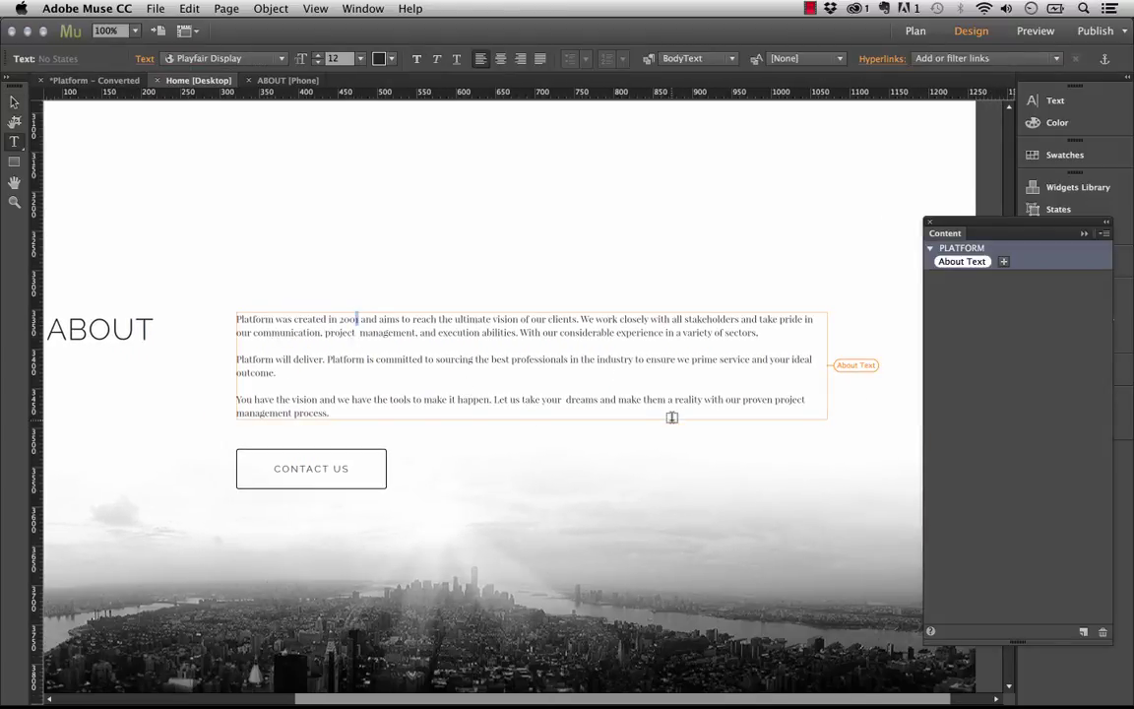
key("BackSpace")
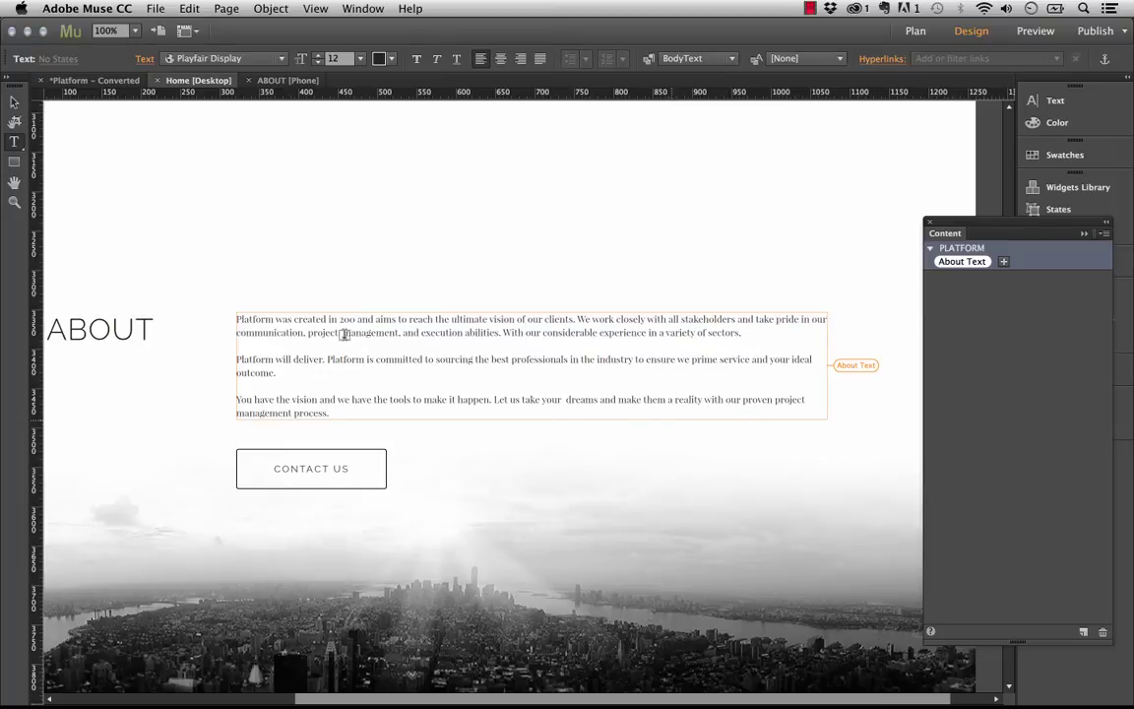
type("5")
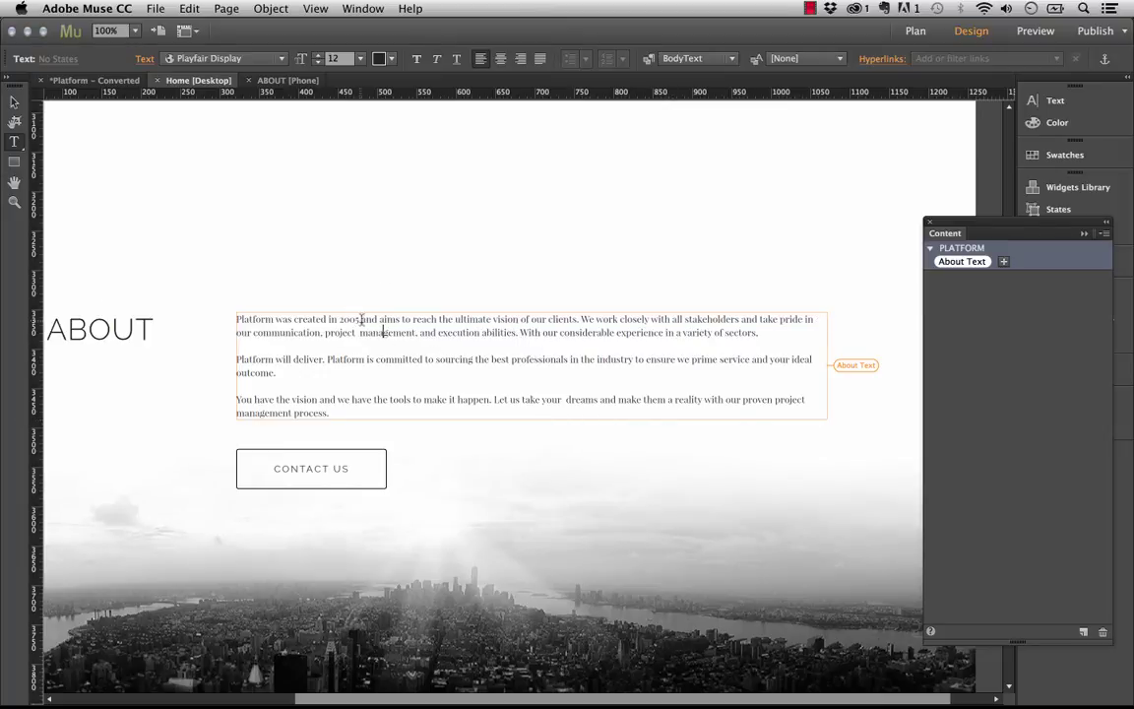
double_click(349, 318)
left_click(14, 101)
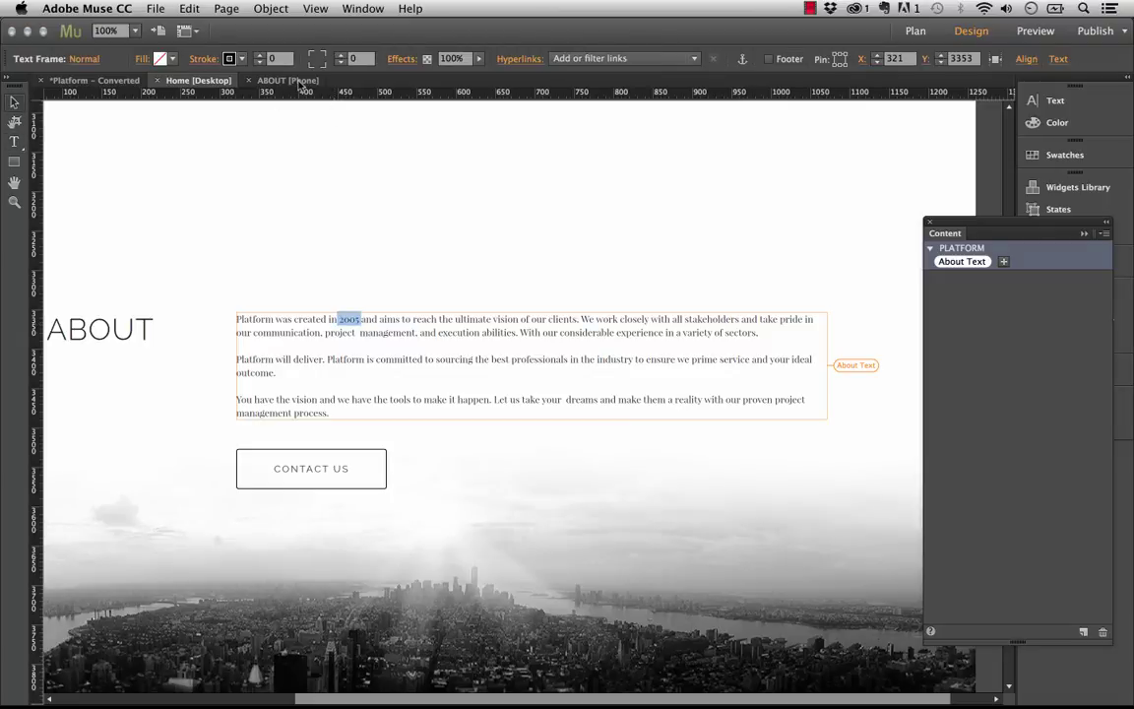
On ABOUT [Phone] at 125% zoom, select the About text frame showing 'created in 2005'
left_click(300, 85)
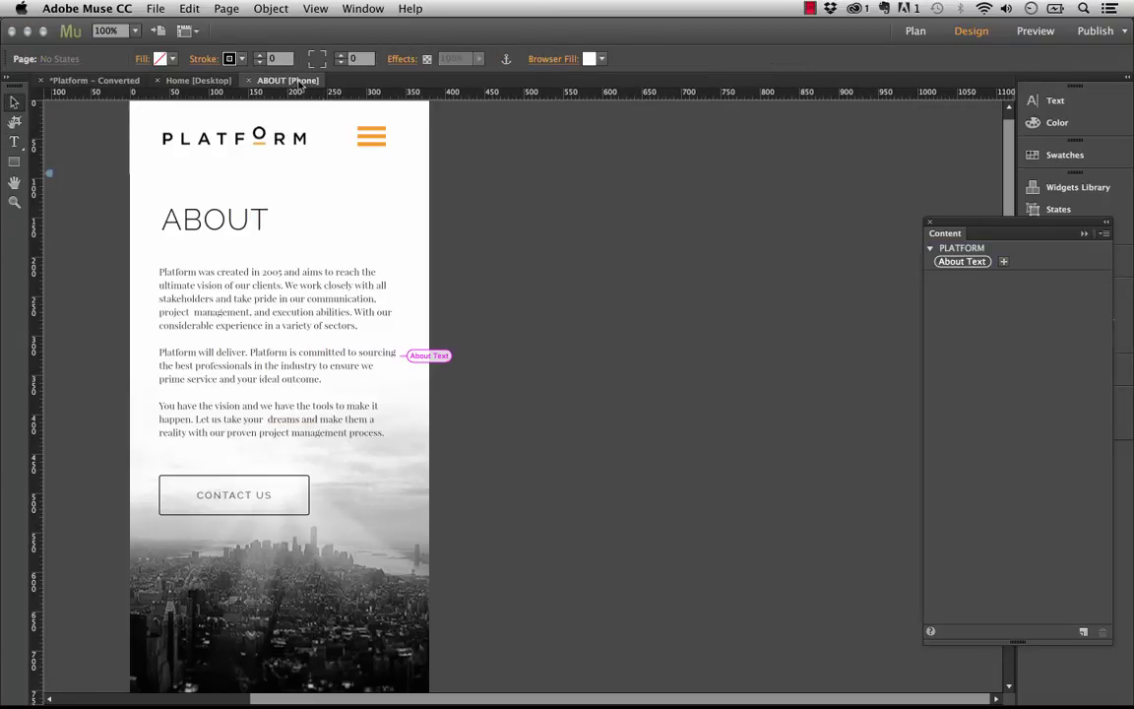
left_click(194, 273)
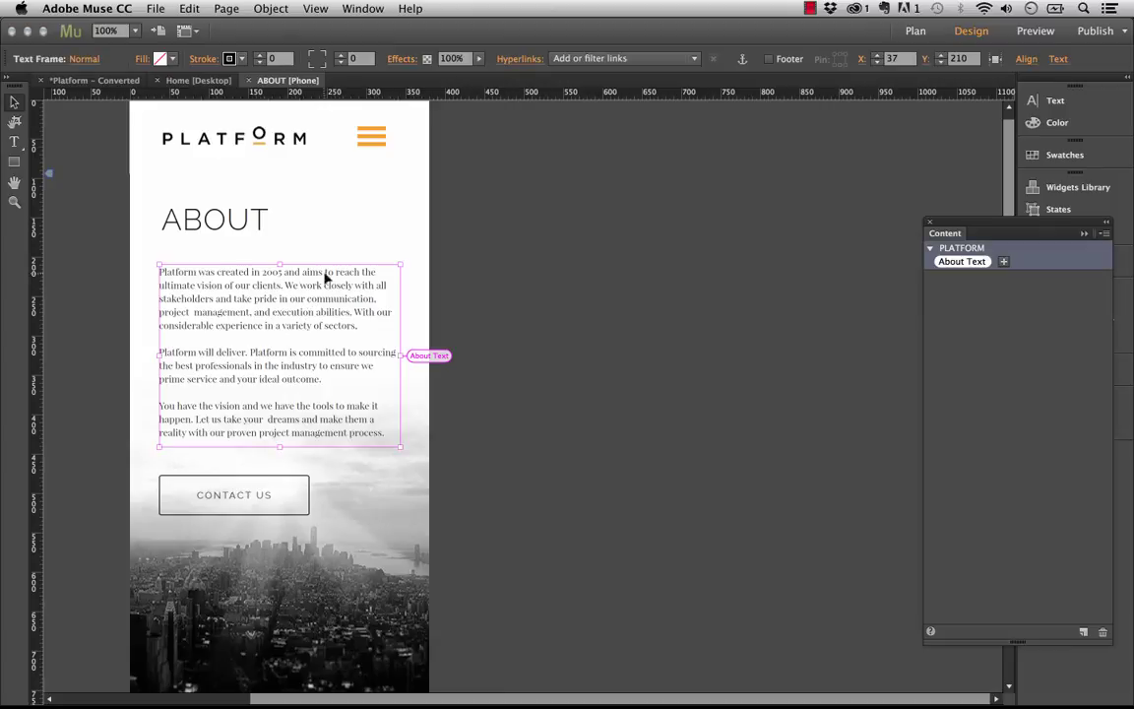
left_click(135, 30)
left_click(159, 101)
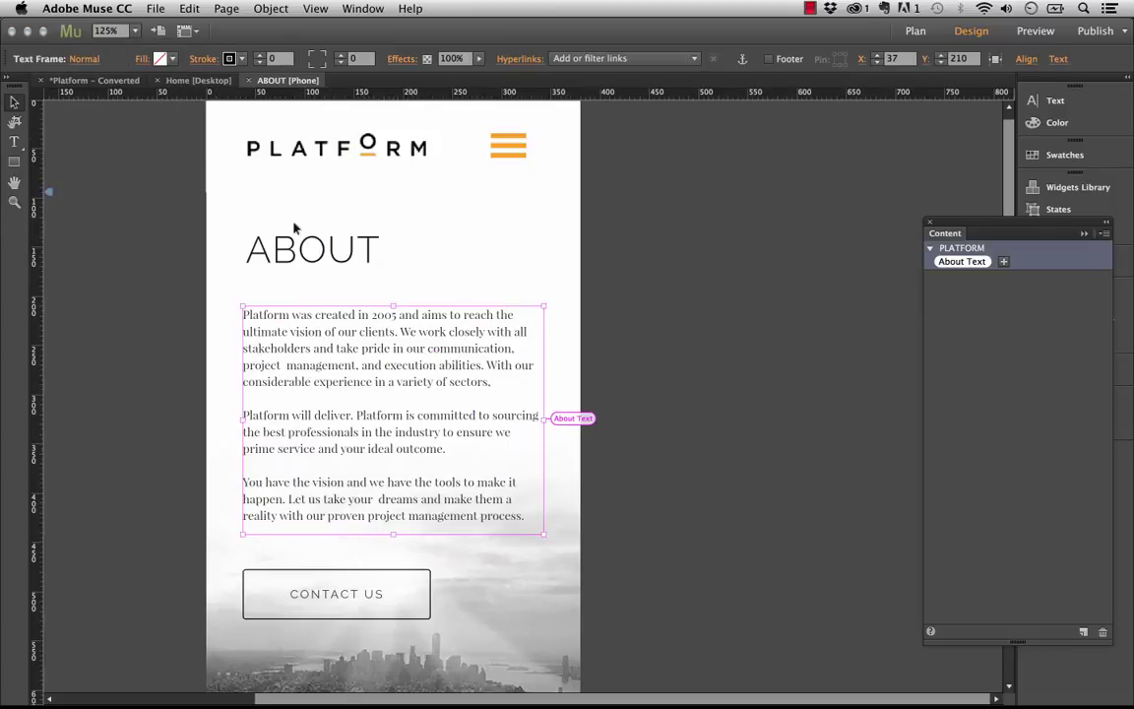
left_click(562, 354)
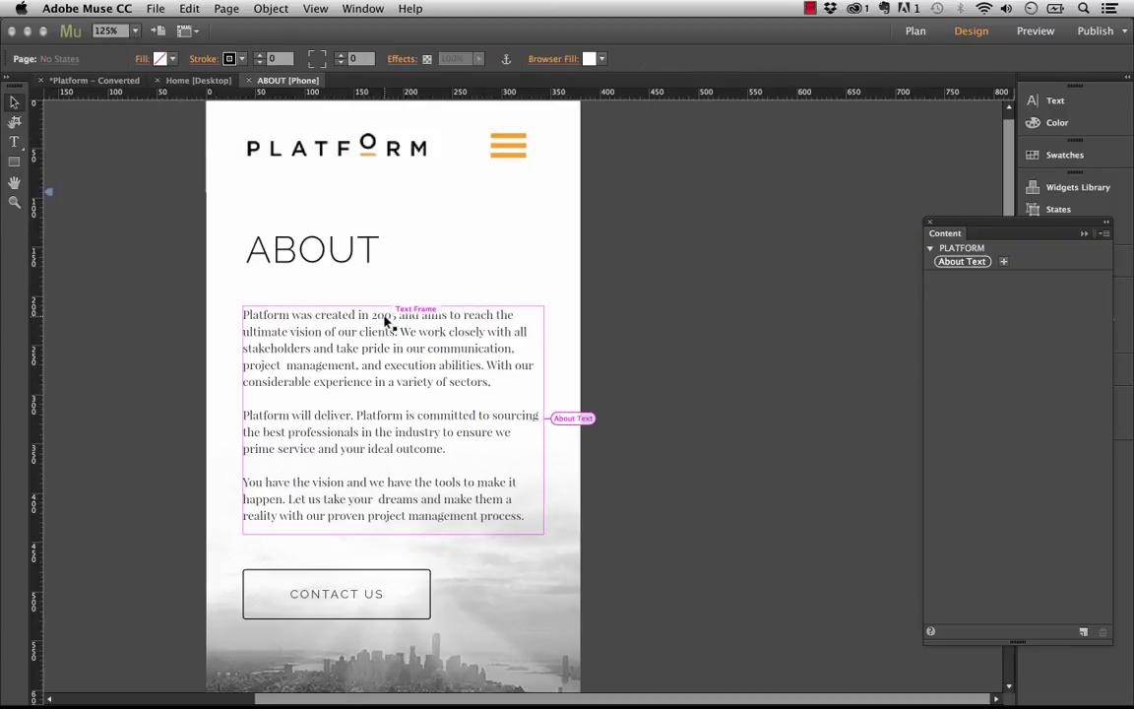
left_click(384, 319)
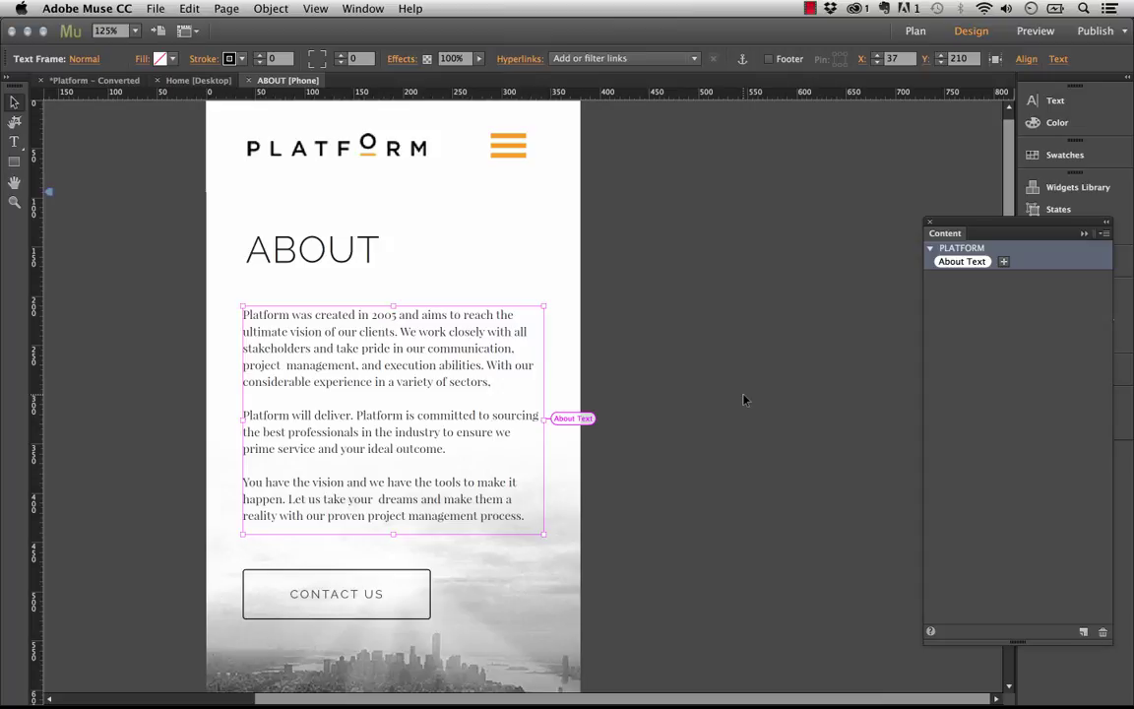
Change the phone About paragraph's font from Playfair Display to Proxima Nova Semibold
double_click(408, 327)
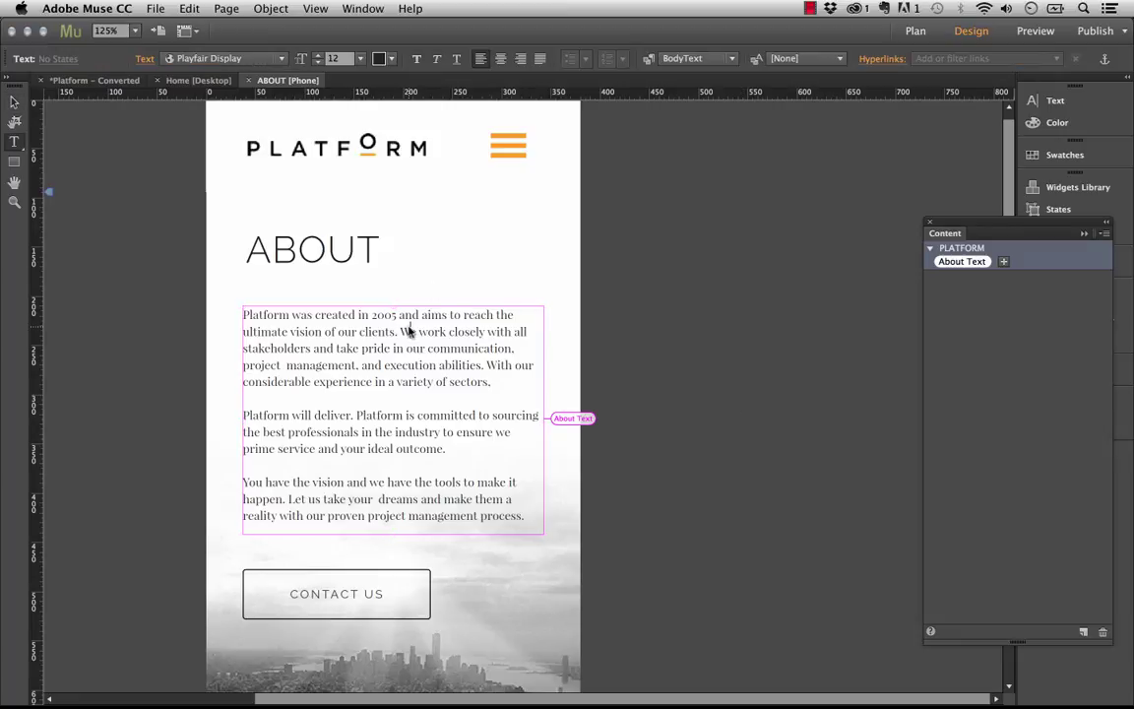
triple_click(405, 324)
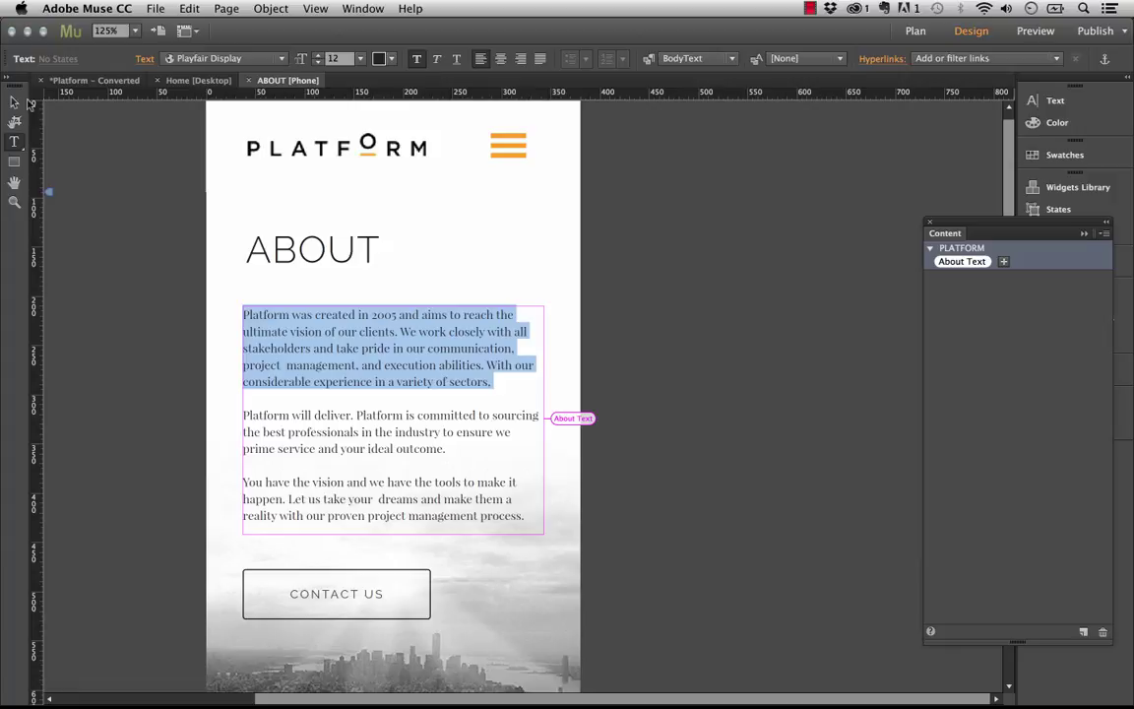
left_click(282, 59)
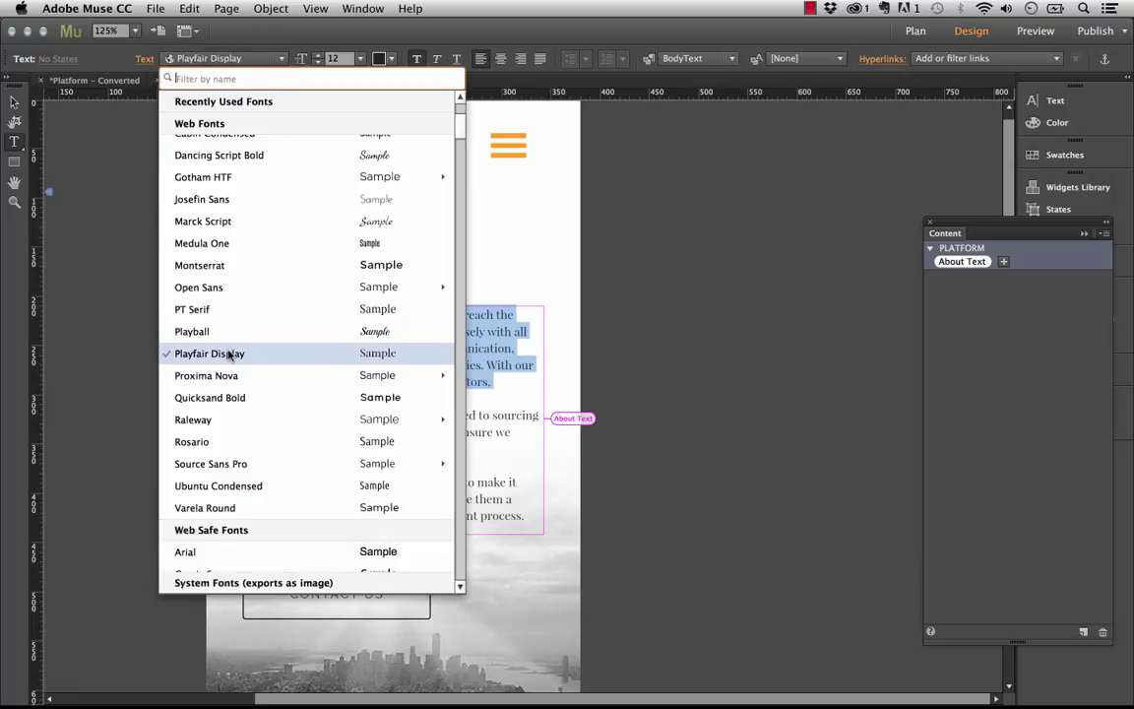
mouse_move(402, 375)
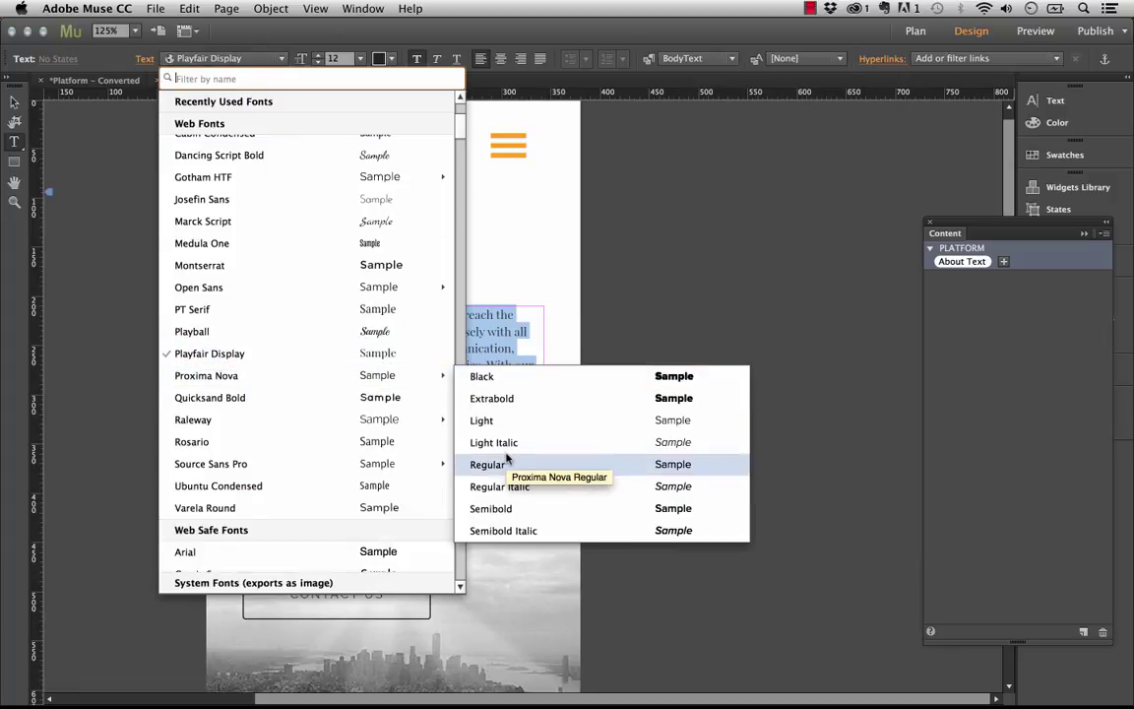
left_click(512, 507)
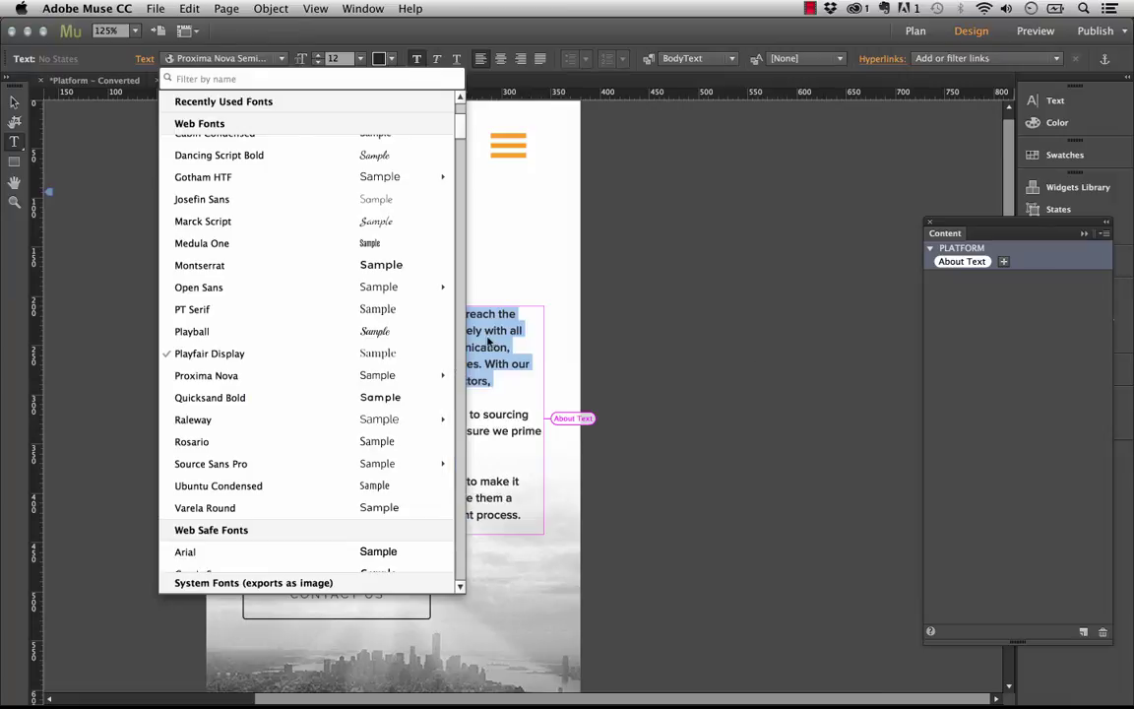
key("Escape")
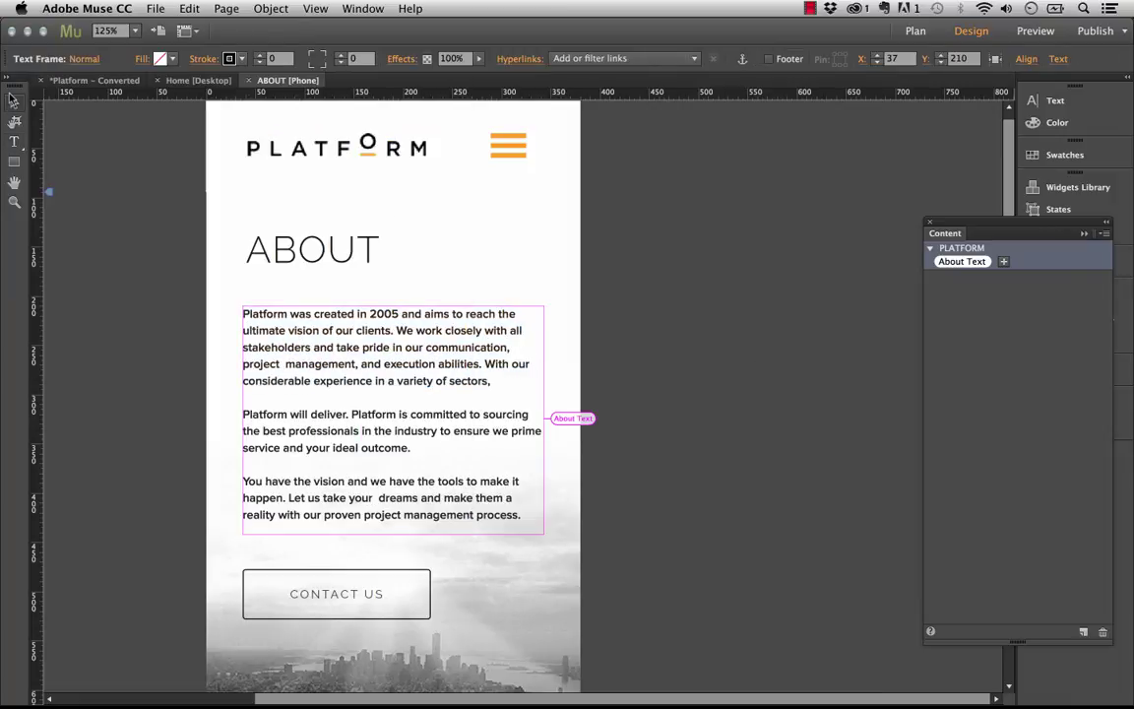
left_click(706, 320)
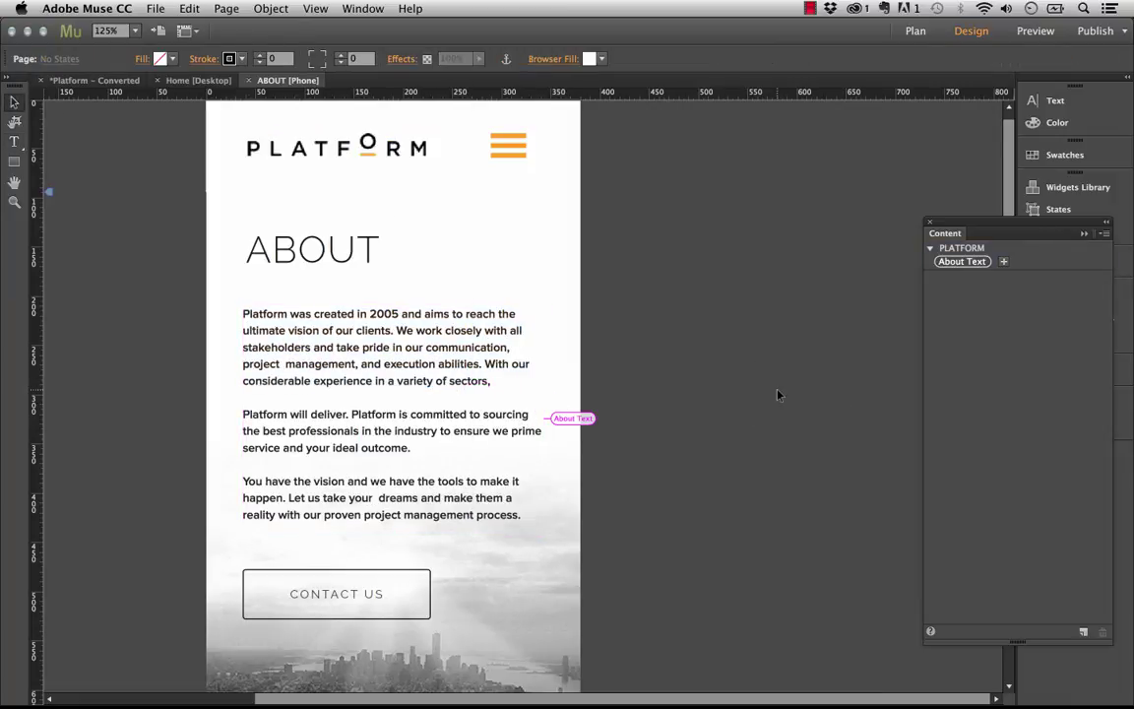
Switch back to the Home [Desktop] layout
left_click(197, 80)
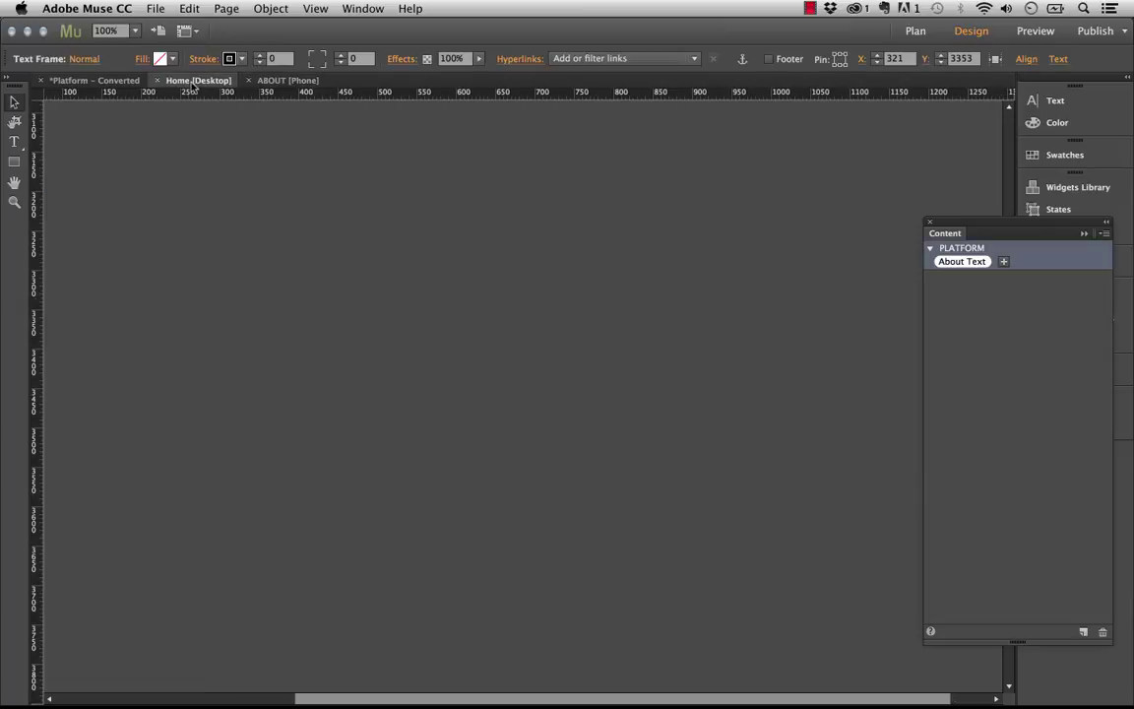